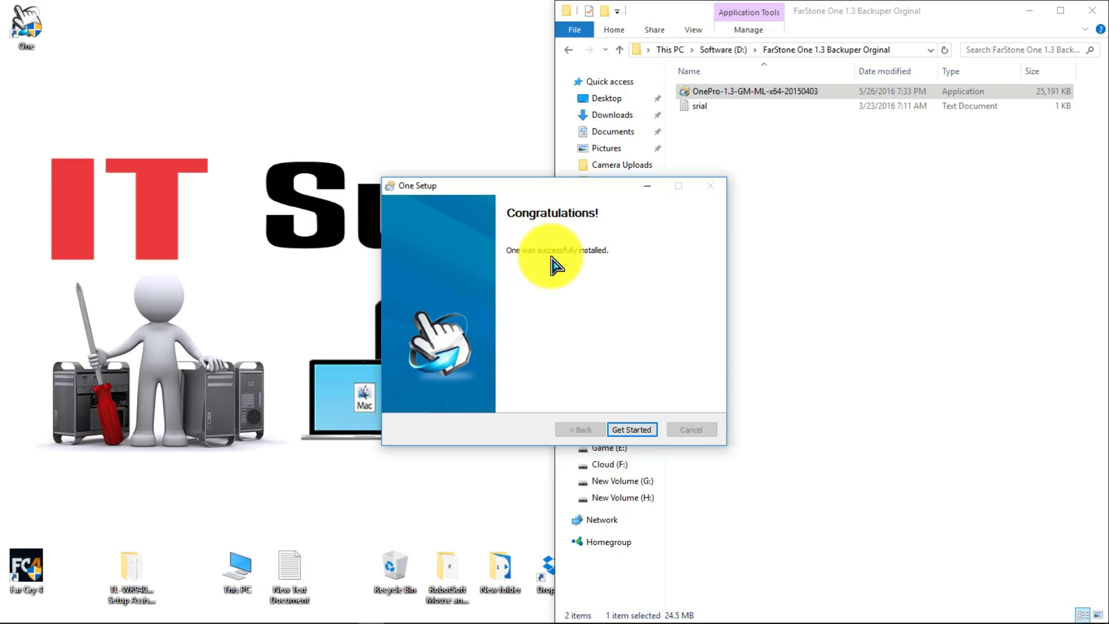
- Finish the One setup by launching the program, and open the srial text file from the installer folder
click(637, 432)
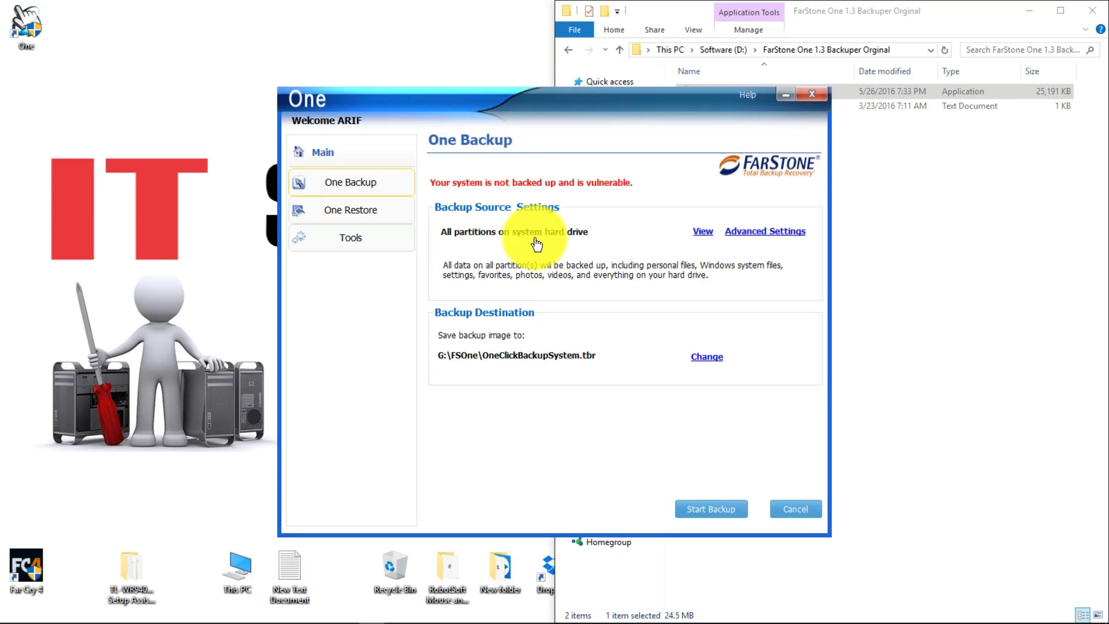
click(911, 112)
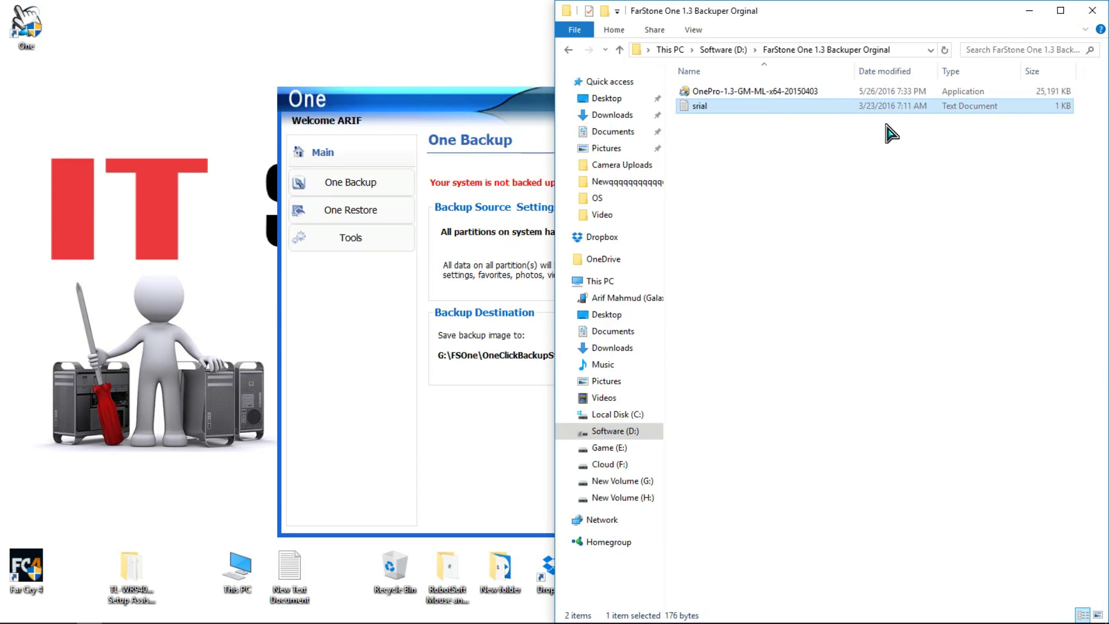
double_click(700, 107)
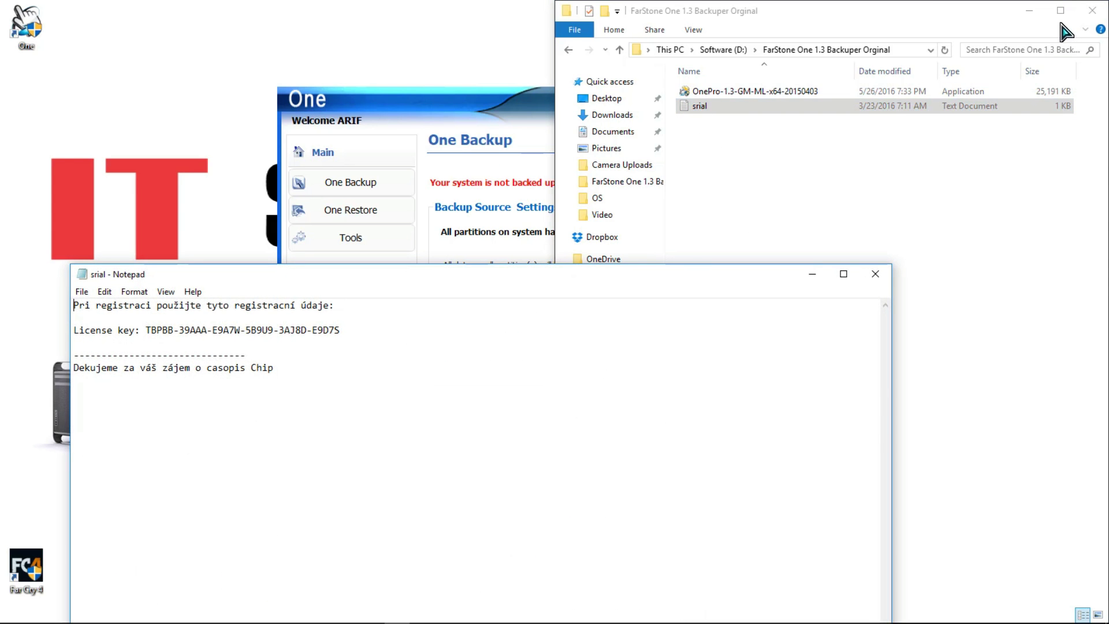
- Close the installer folder and arrange the One window and the srial note side by side
click(1092, 10)
drag(468, 284, 867, 151)
click(585, 111)
drag(585, 111, 239, 281)
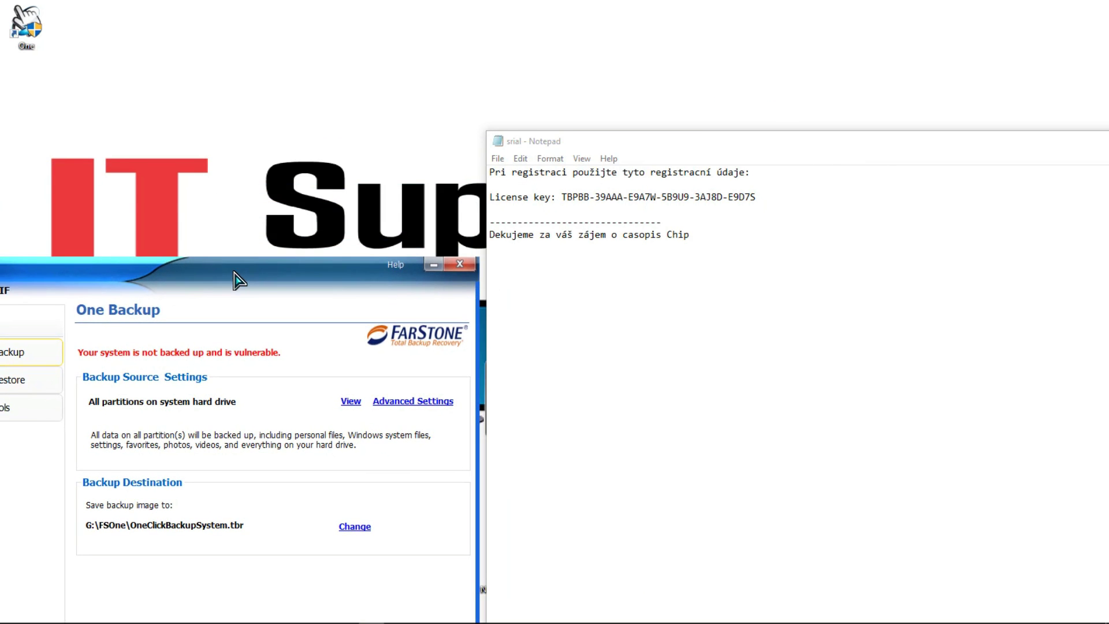
drag(668, 153, 743, 276)
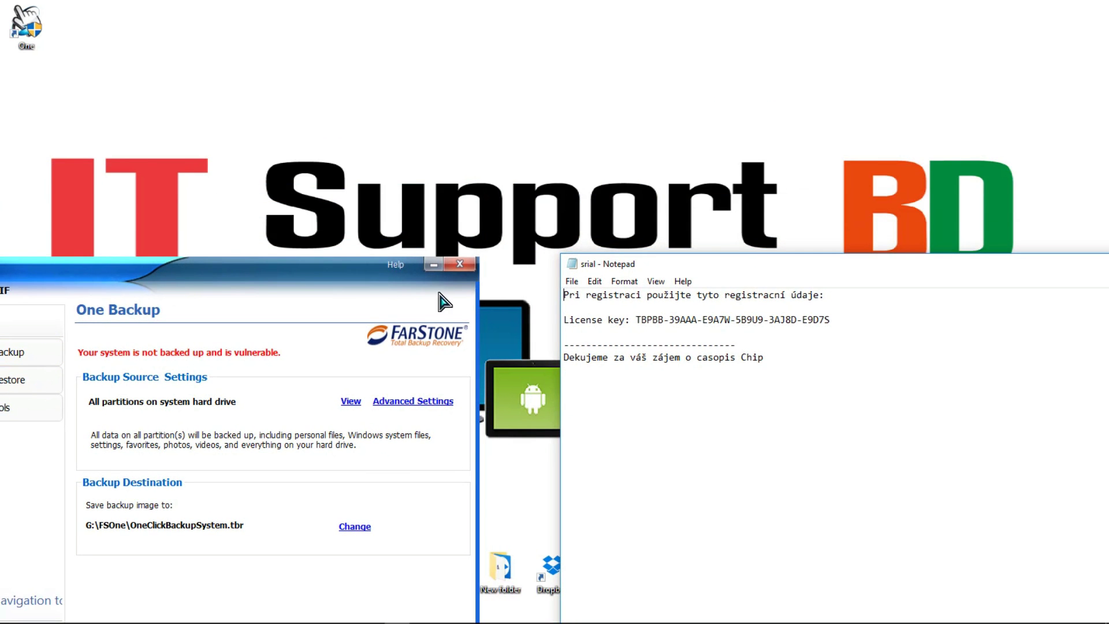
- Open One's registration form for entering a purchased serial number and move it clear of the srial note
click(405, 270)
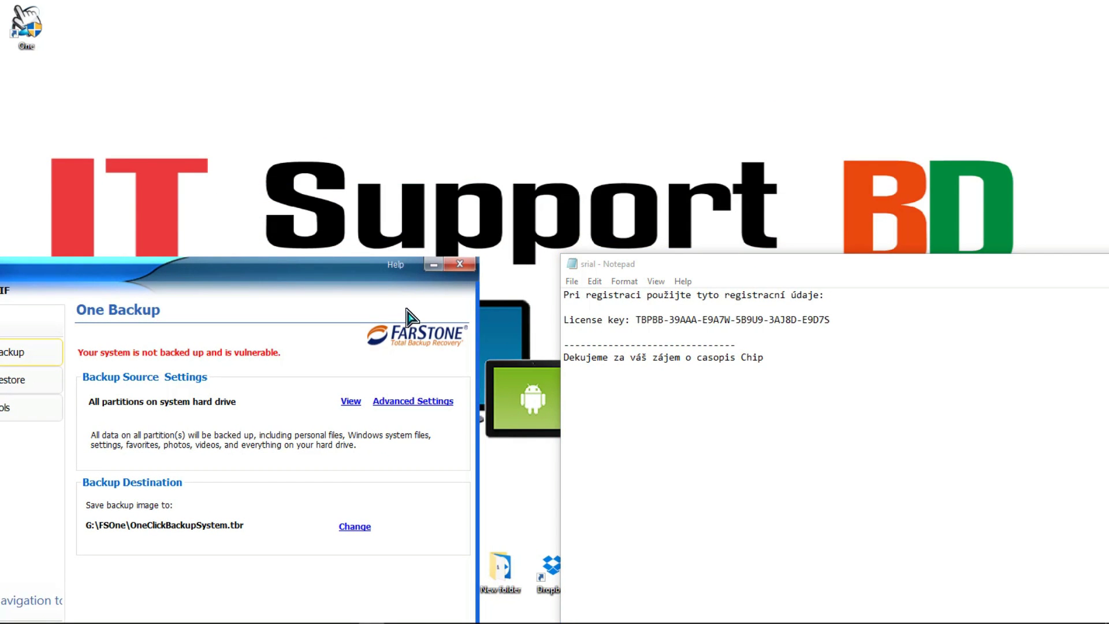
click(399, 266)
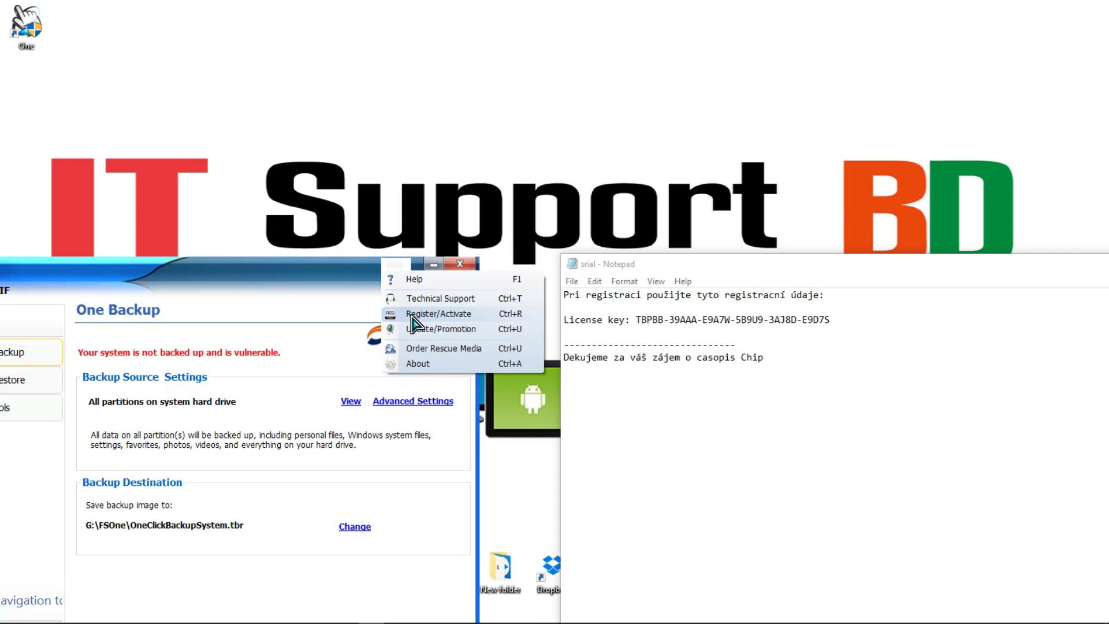
click(461, 317)
drag(285, 384, 420, 207)
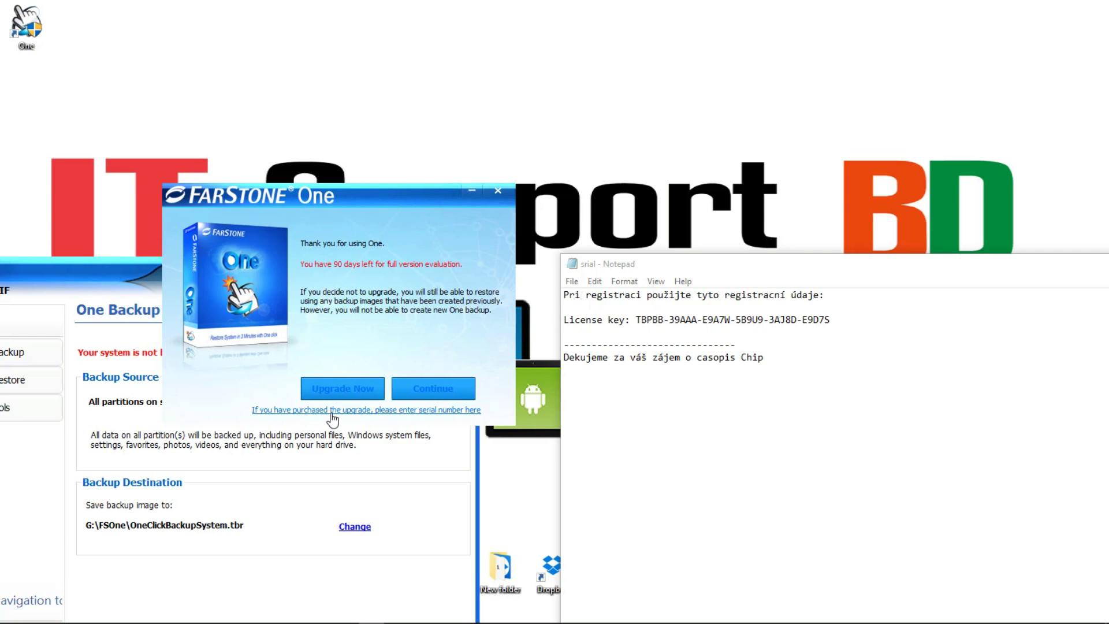
click(379, 411)
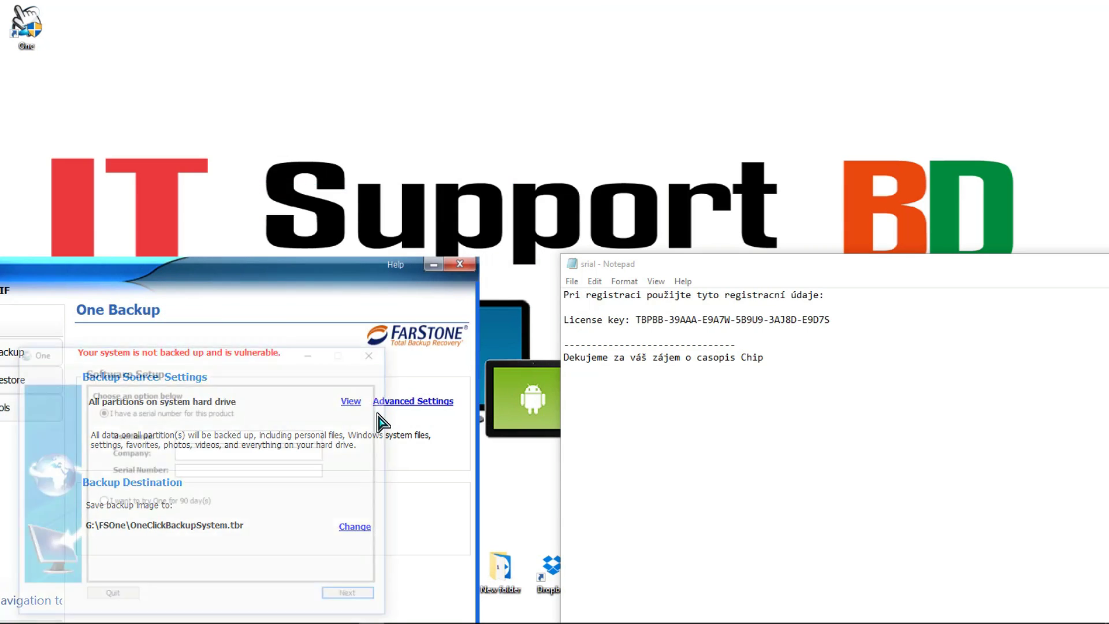
drag(219, 353, 308, 196)
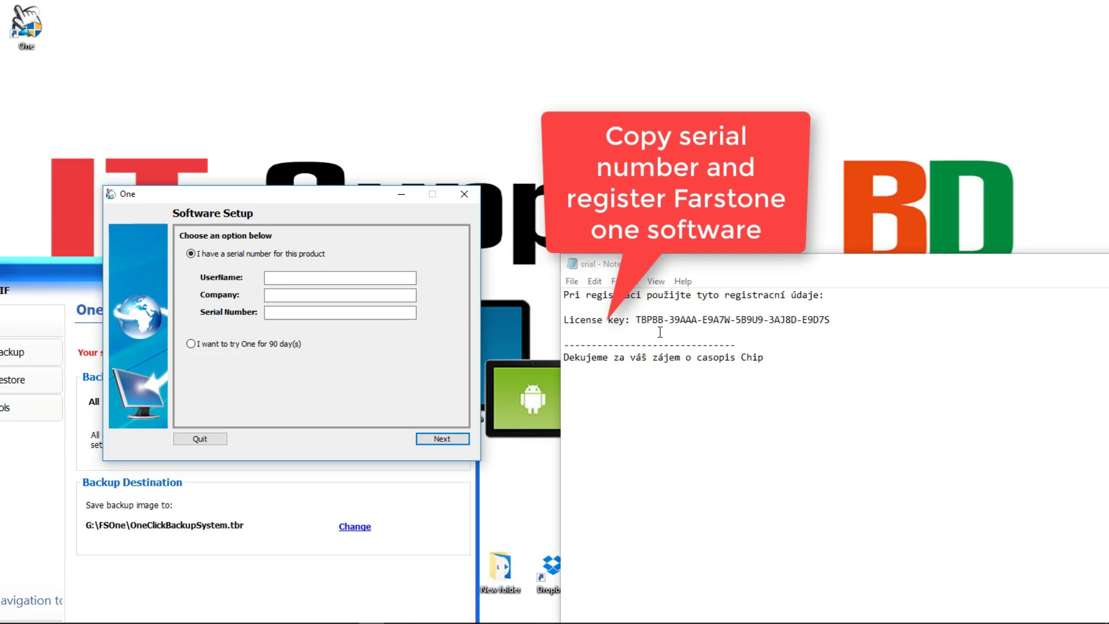
- Copy the license key from the srial note into the Serial Number field of the registration form
drag(843, 327, 652, 325)
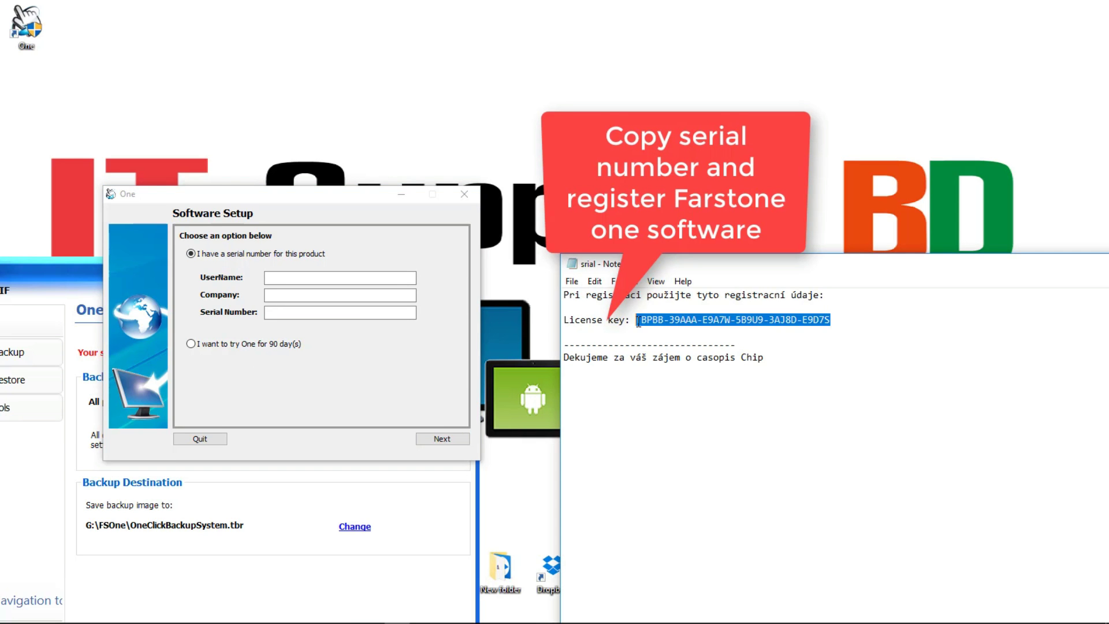
right_click(697, 315)
click(746, 359)
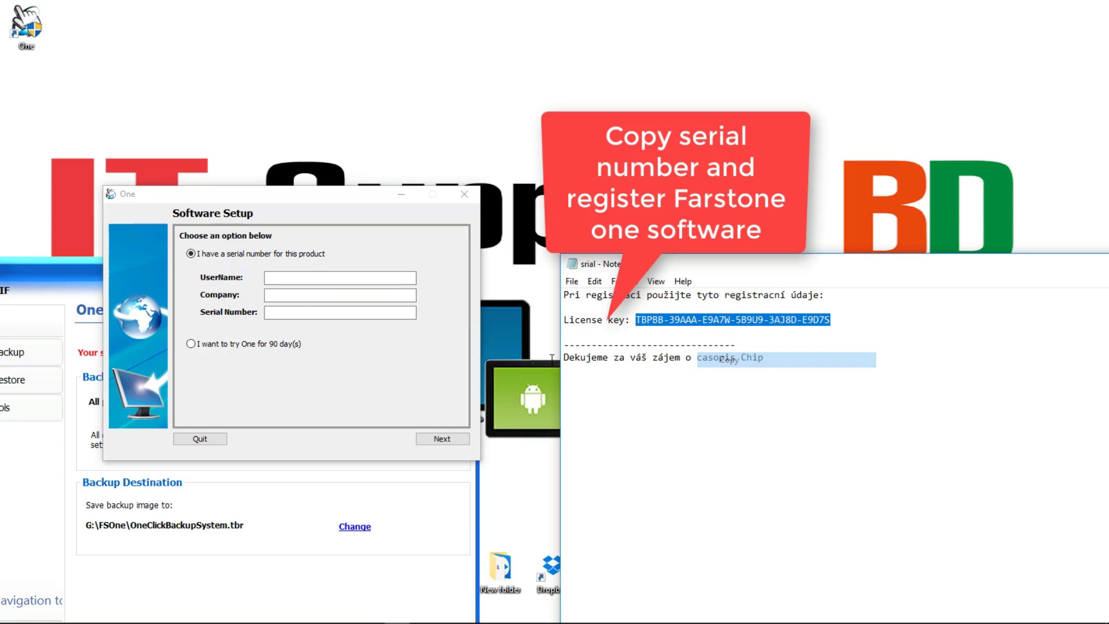
right_click(299, 313)
click(332, 376)
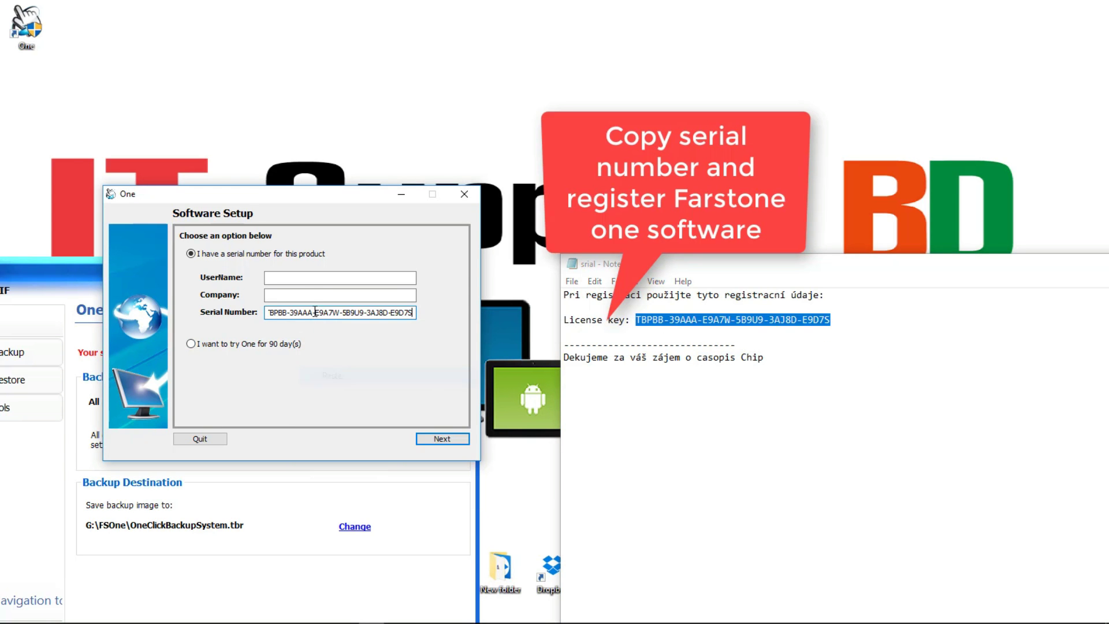
- Enter IT Support BD as the user name and BDjar as the company, and submit the registration
click(329, 278)
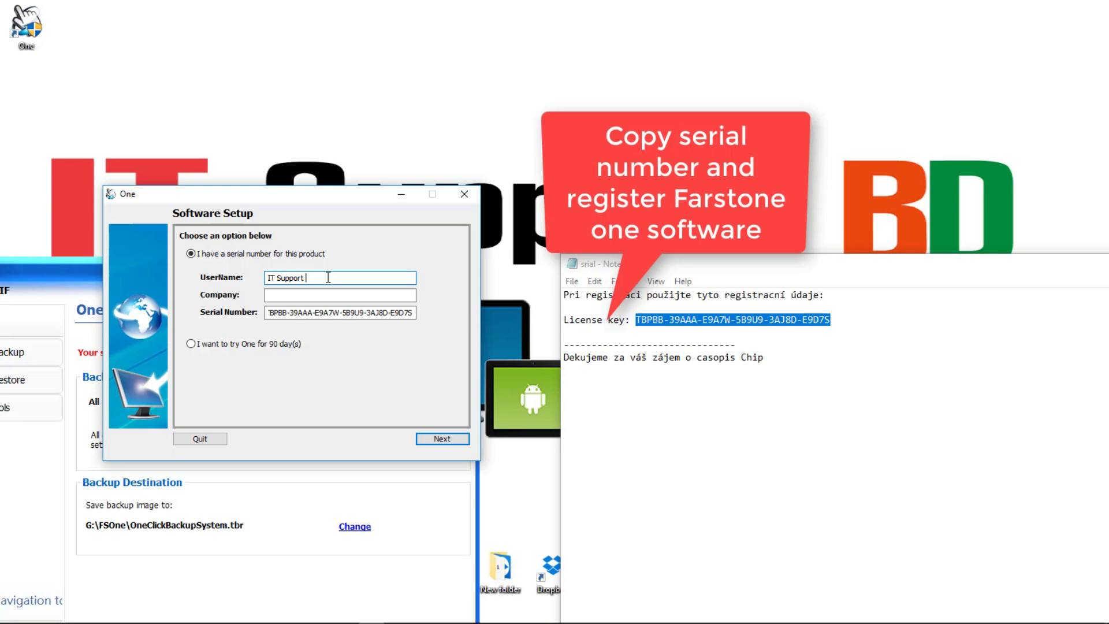
click(331, 295)
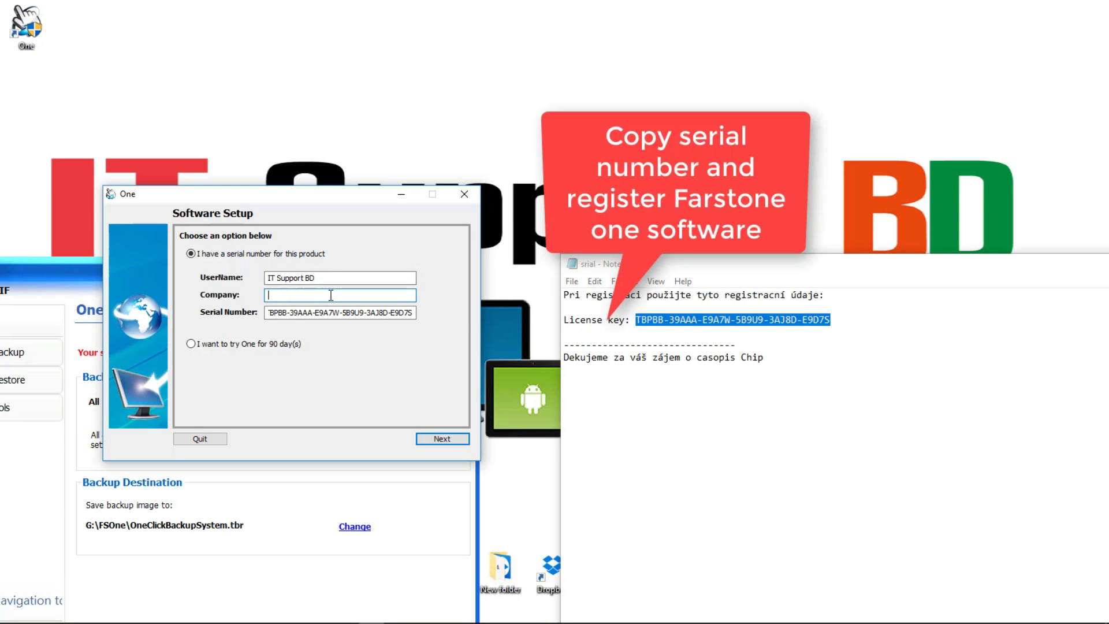
text(BDjar)
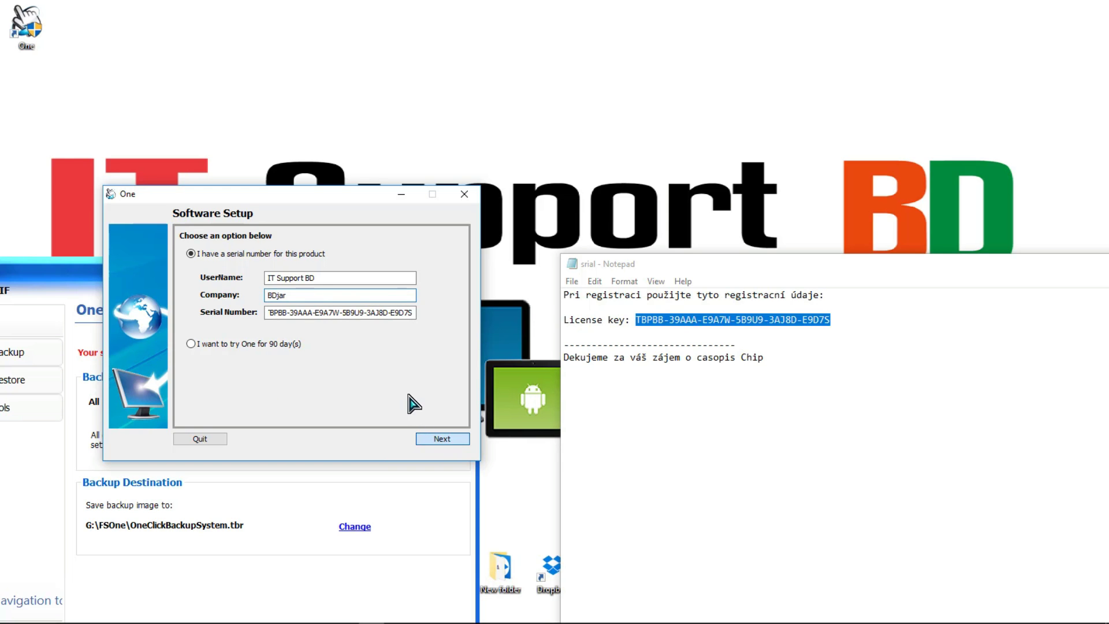
key(Return)
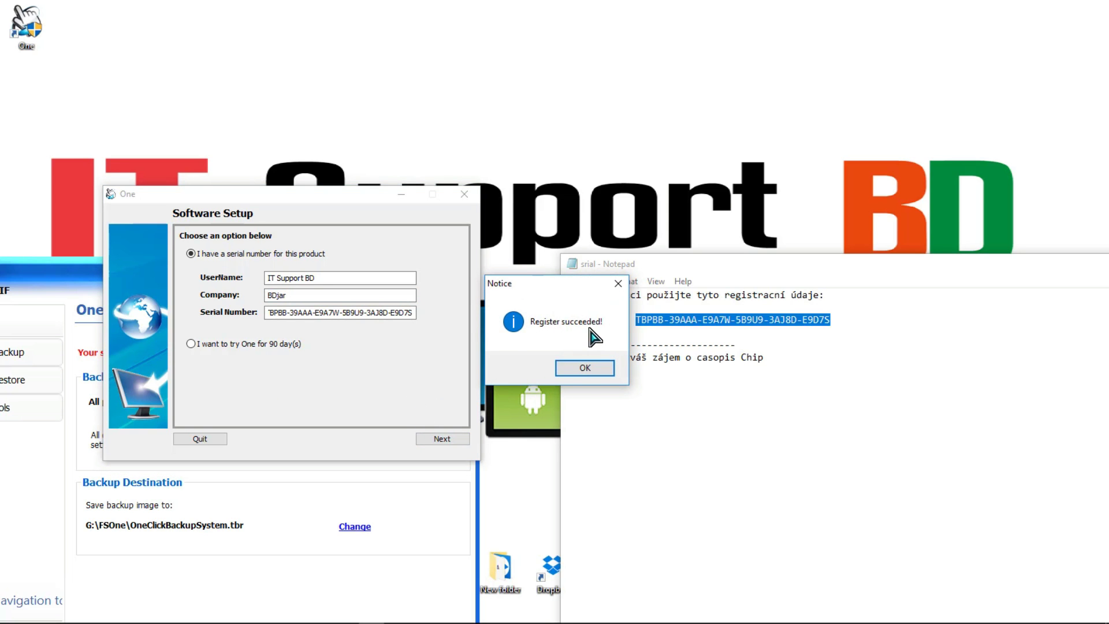
click(585, 368)
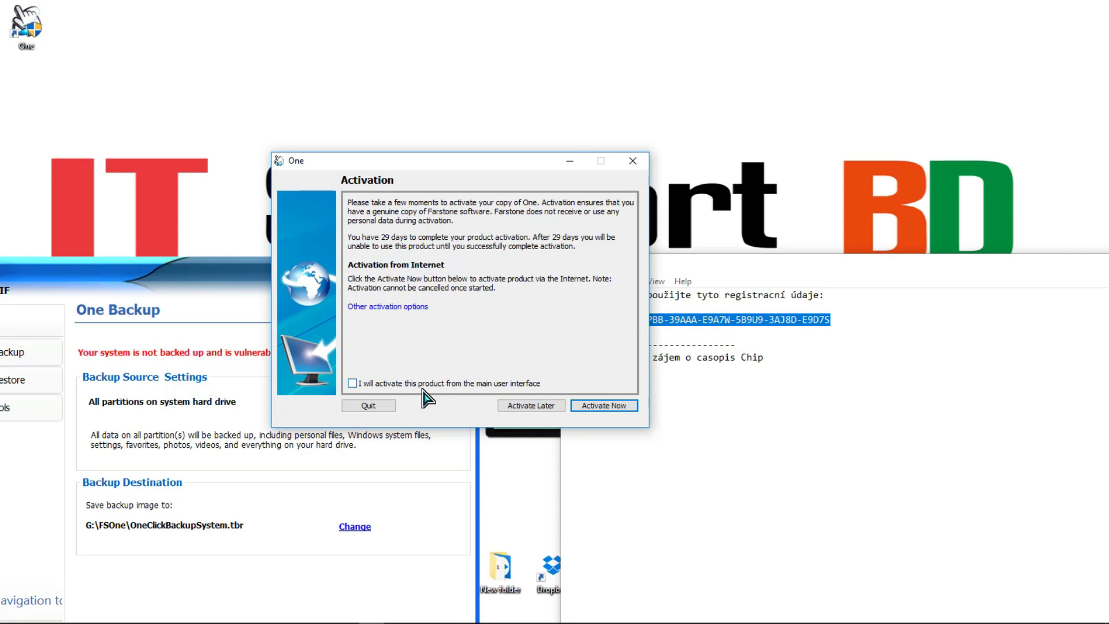
- Try to activate One over the Internet, and postpone the activation
click(613, 407)
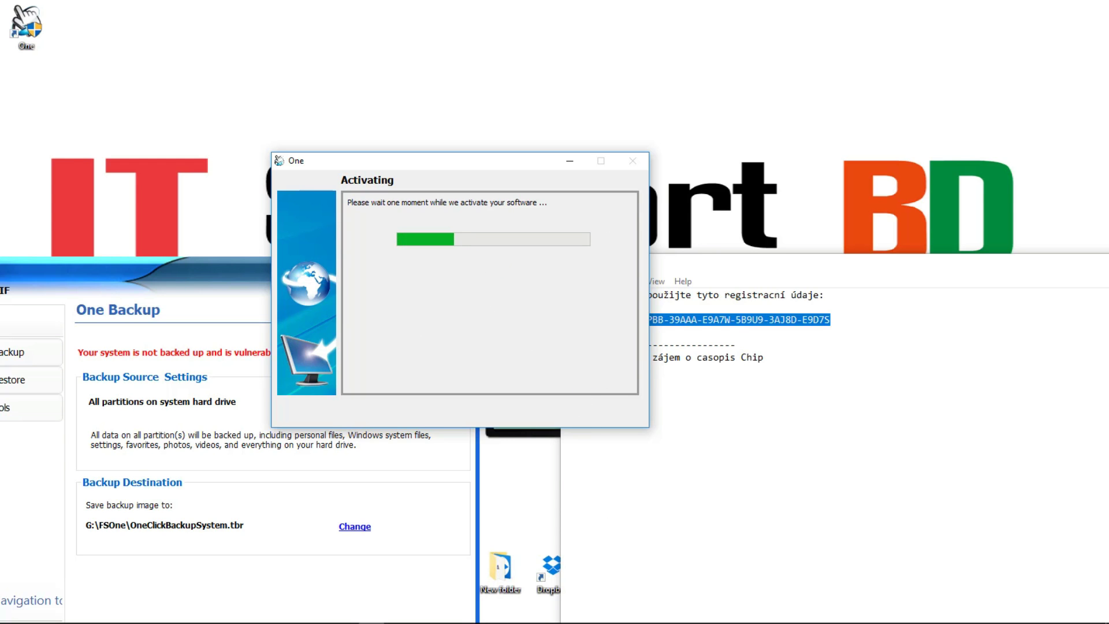
mouse_move(974, 619)
mouse_move(1008, 617)
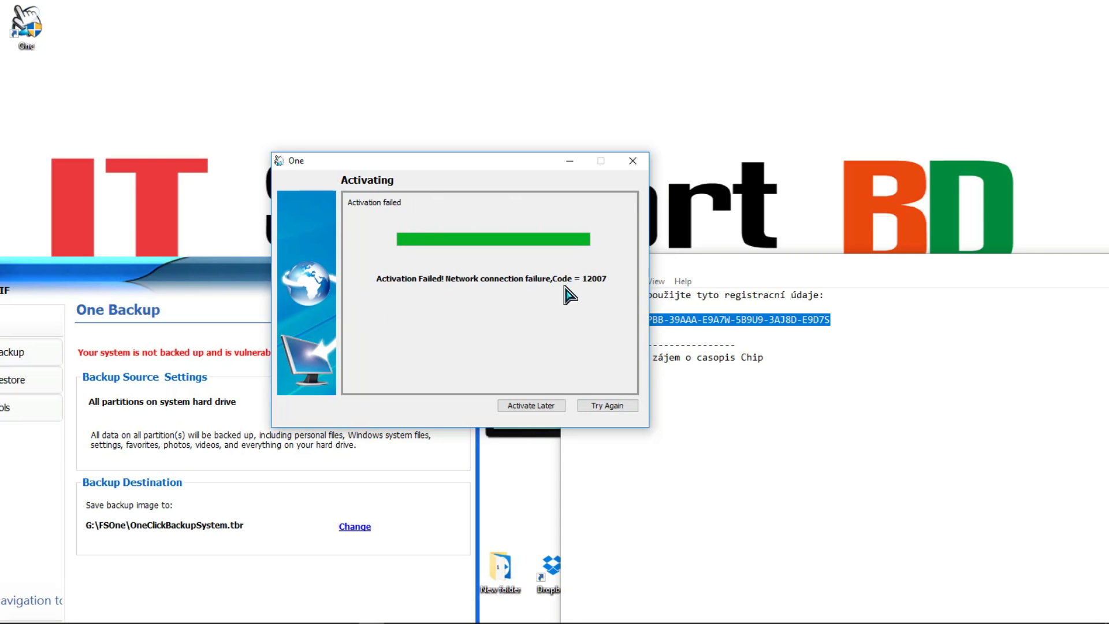
click(548, 407)
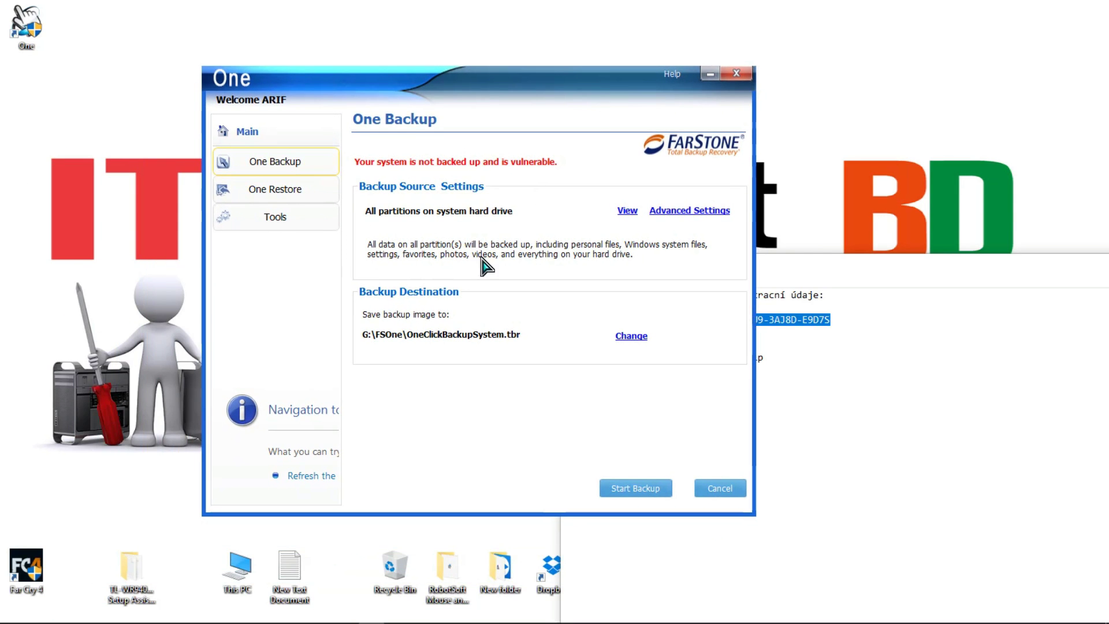
- Go from the main overview to One Backup and open the choice of save location for the backup image
click(257, 140)
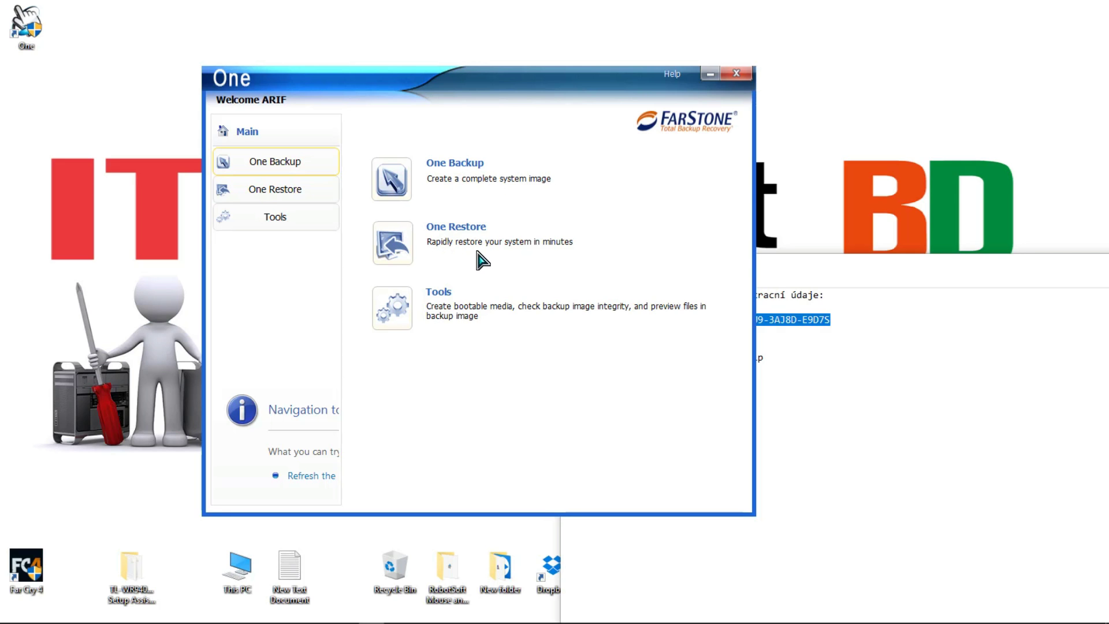
click(393, 184)
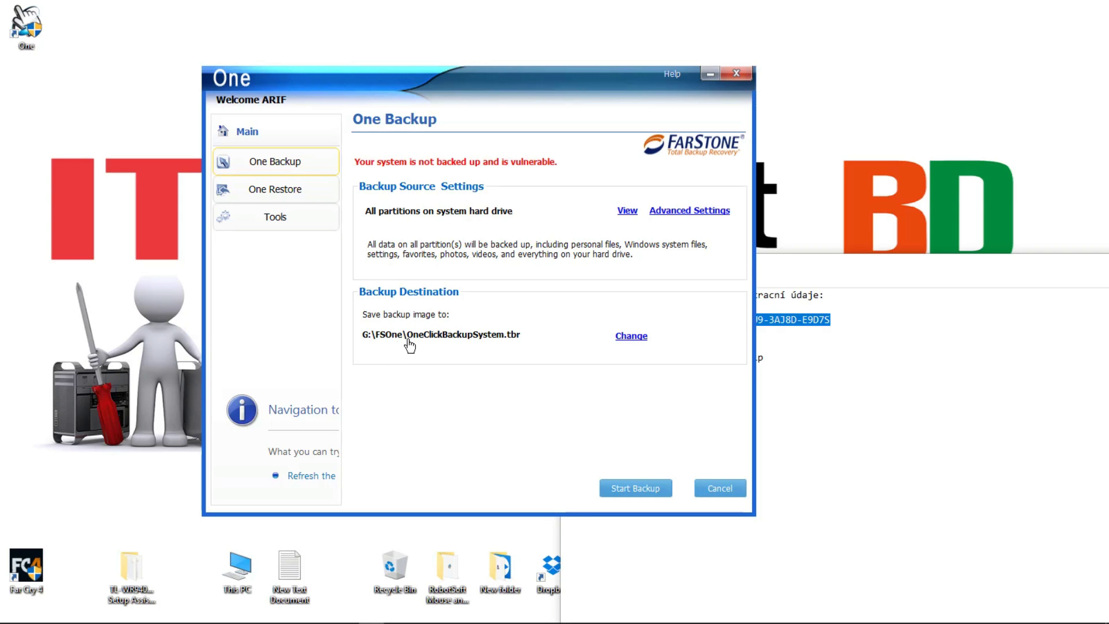
click(633, 341)
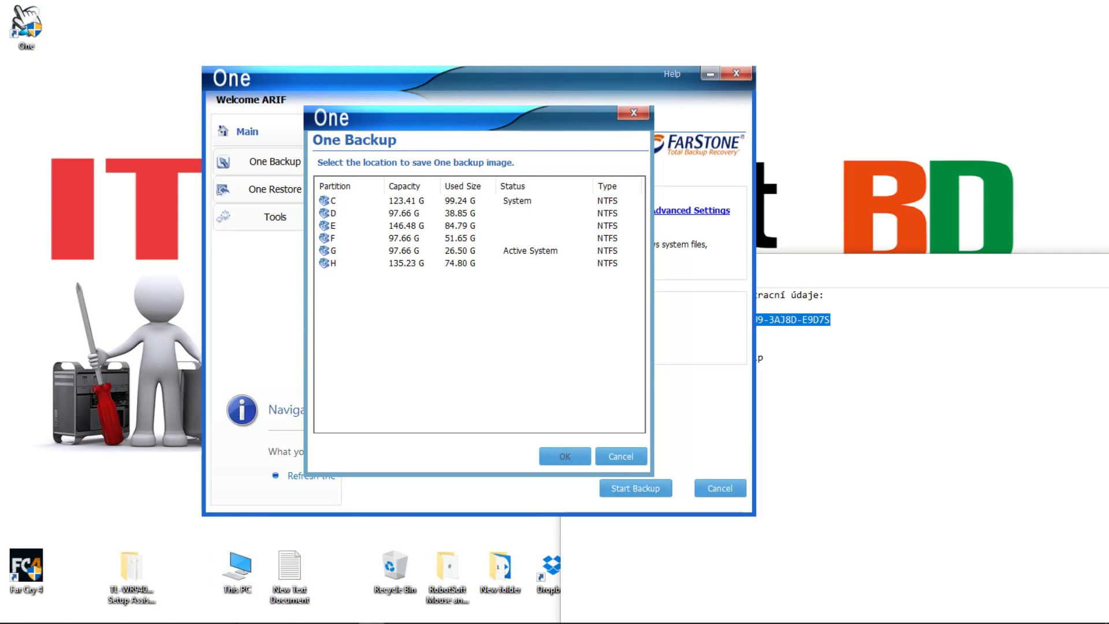
- Examine the free space on the computer's drives in This PC, and return to the backup location list
double_click(237, 569)
drag(669, 221, 1105, 222)
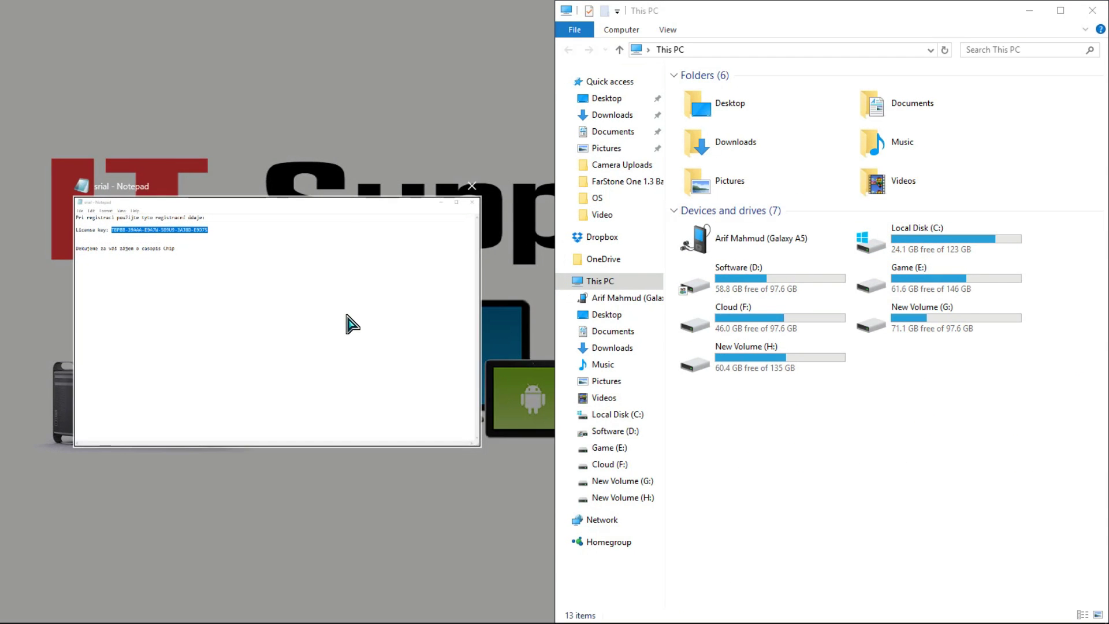
click(919, 243)
key(Down)
key(Left)
key(Down)
key(Down)
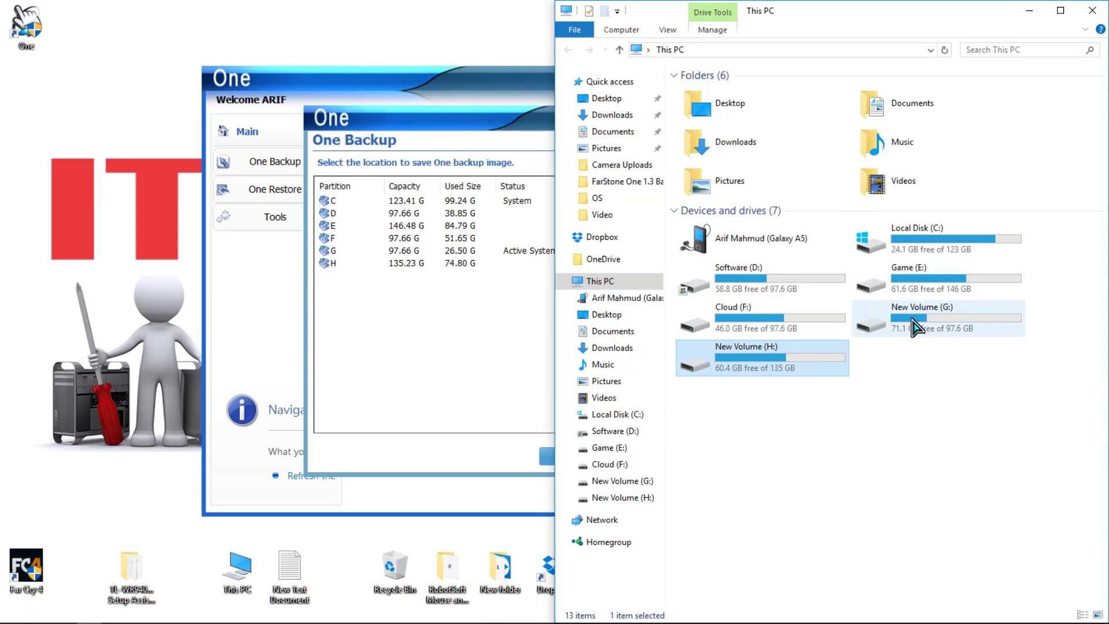
click(916, 328)
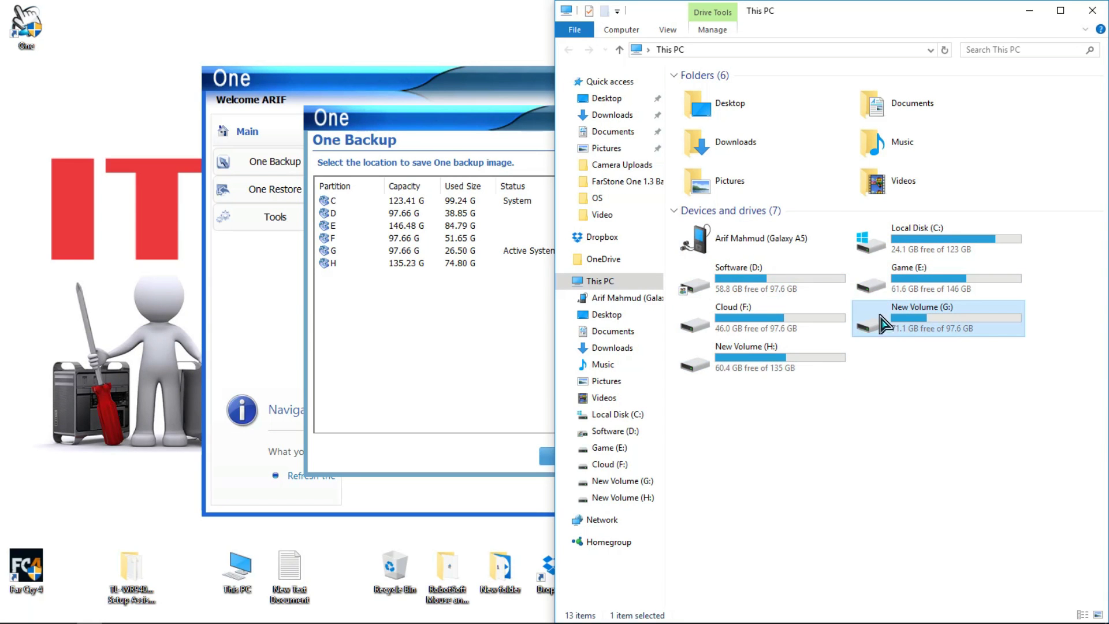
click(916, 263)
click(453, 363)
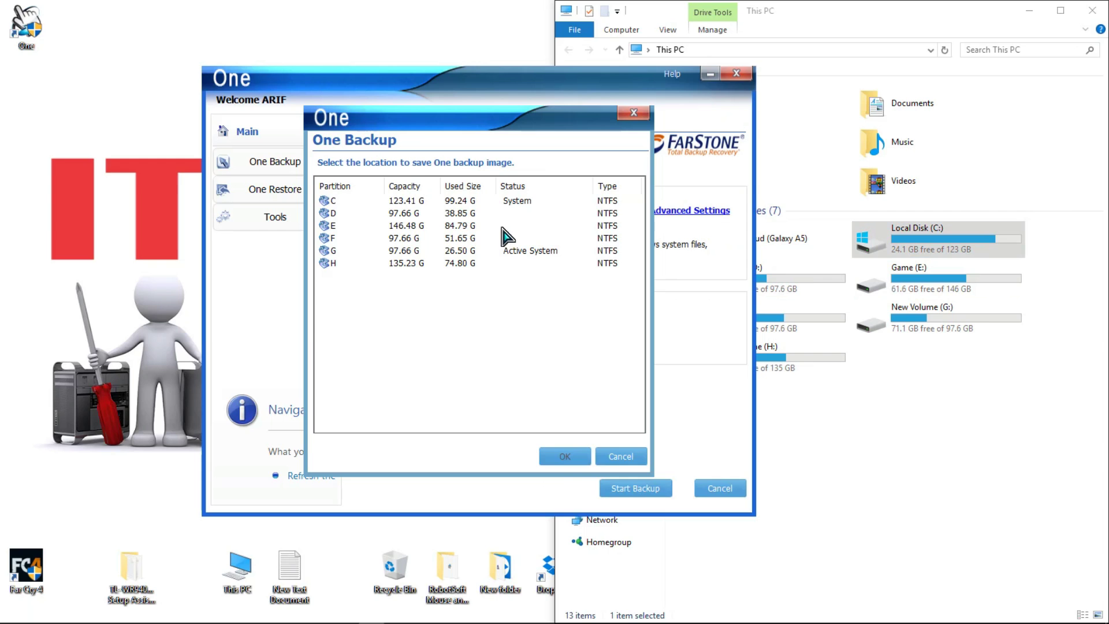
- Set partition C as the save location for the backup image
click(441, 201)
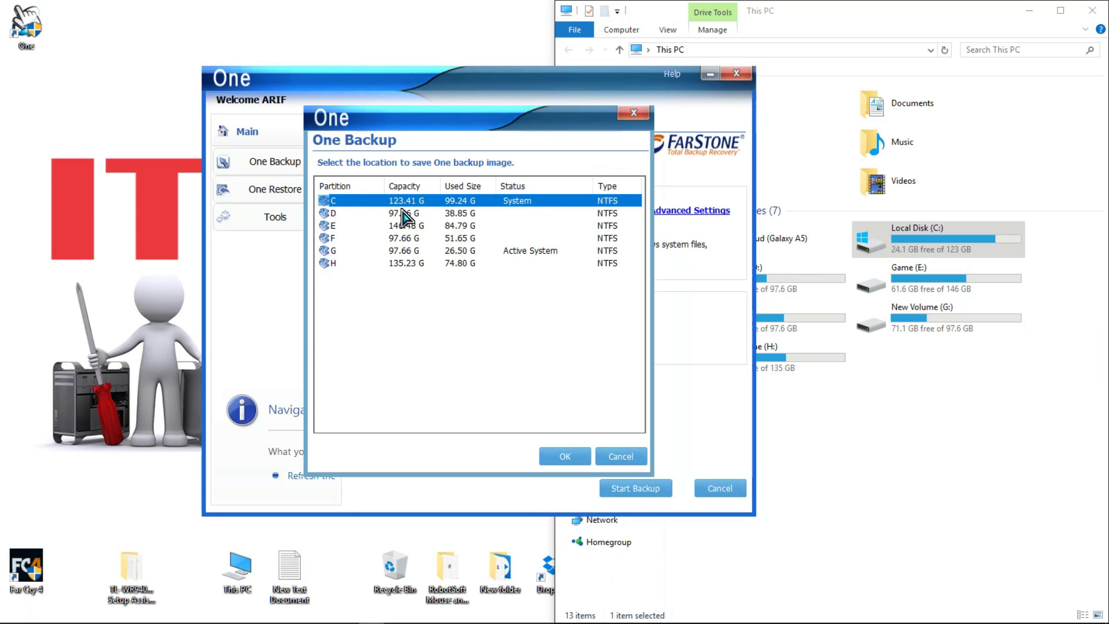
click(567, 458)
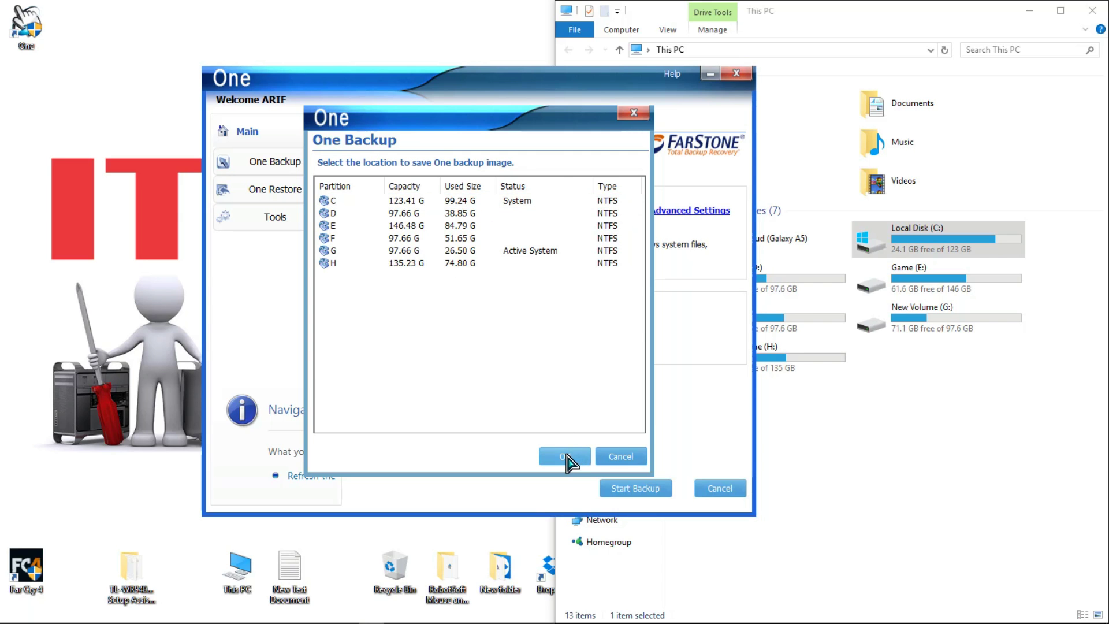
click(567, 457)
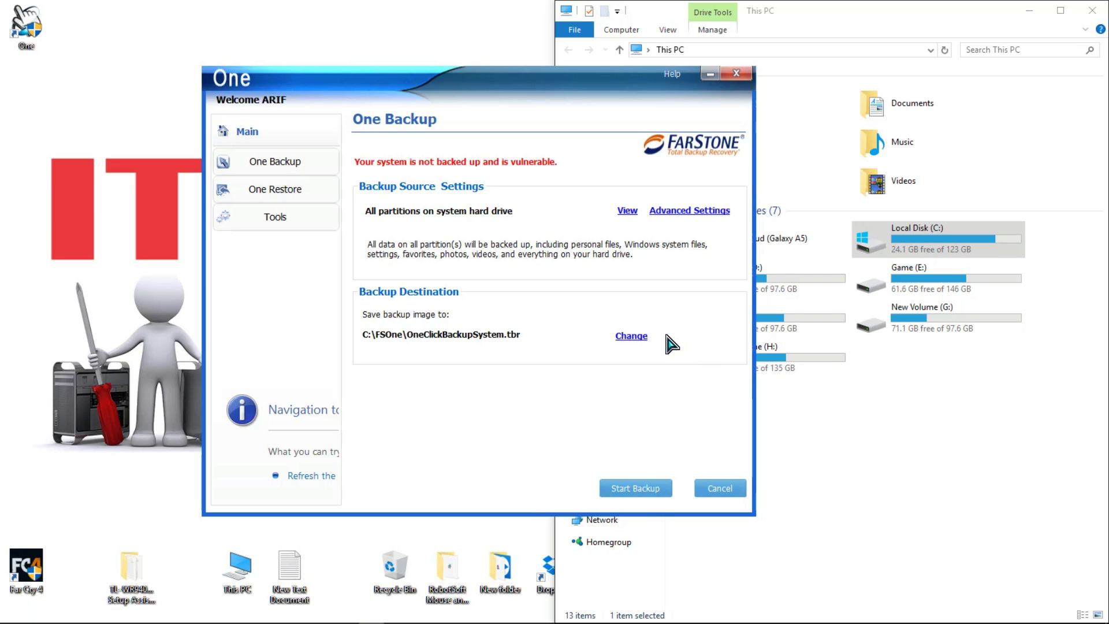
- Set the backup content to the system (Windows) partition only, with High compression
click(682, 213)
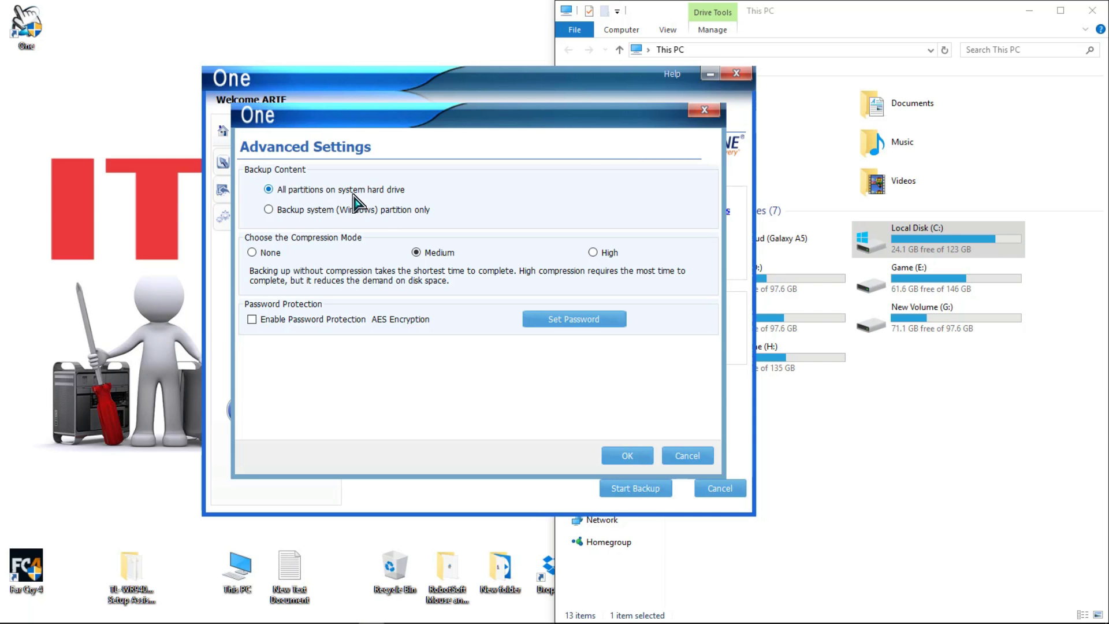
click(269, 210)
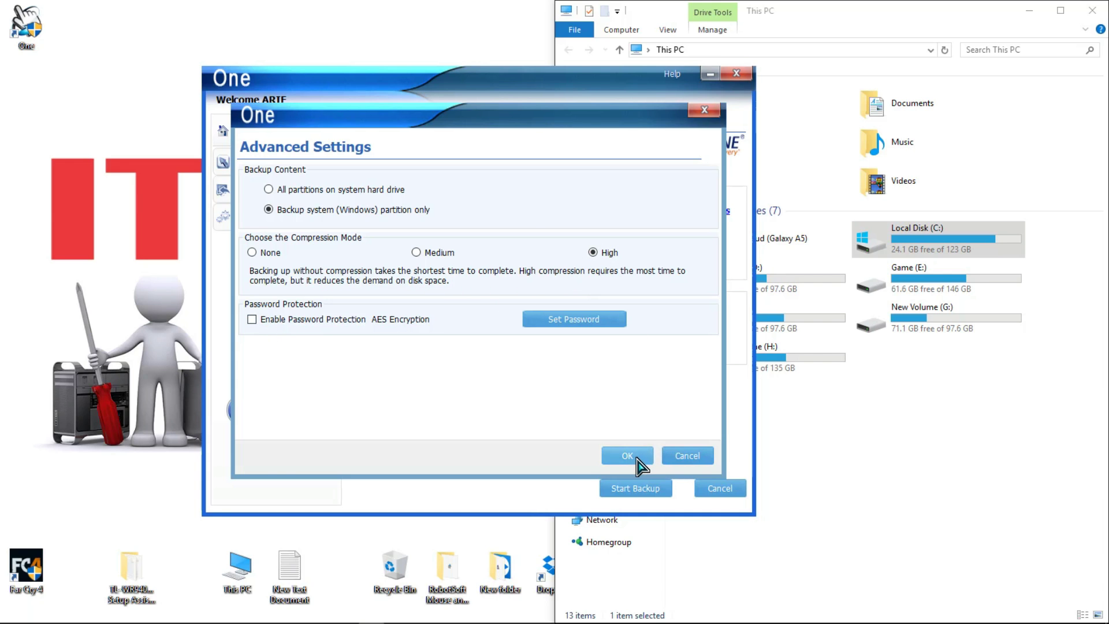
click(628, 456)
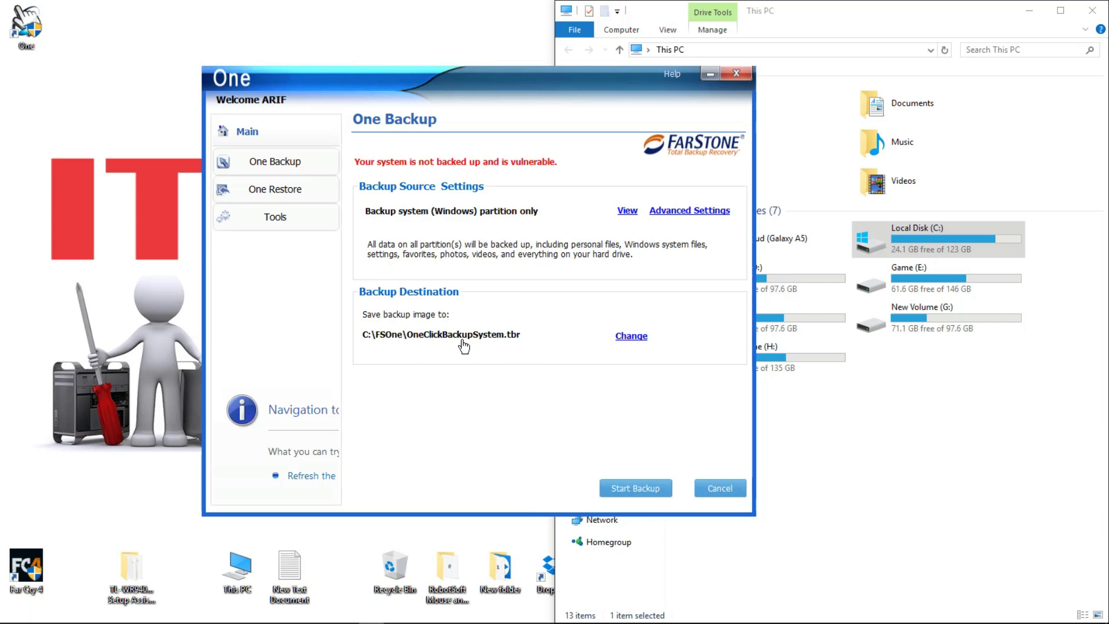
- Check the drives' free space in This PC and change the backup image's save location to partition D
click(639, 343)
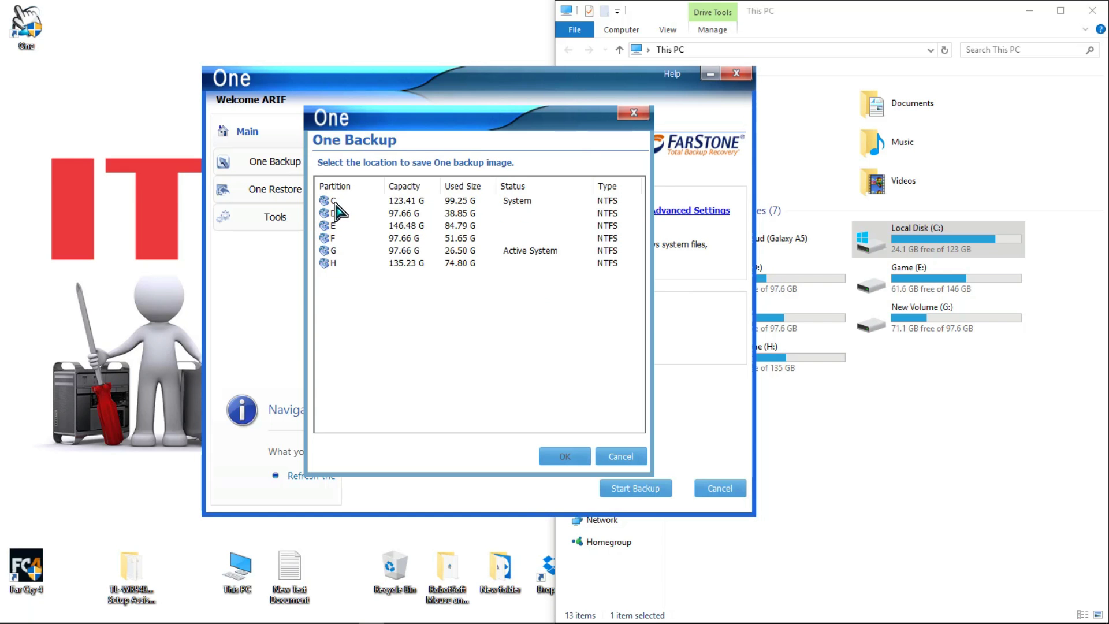
click(912, 391)
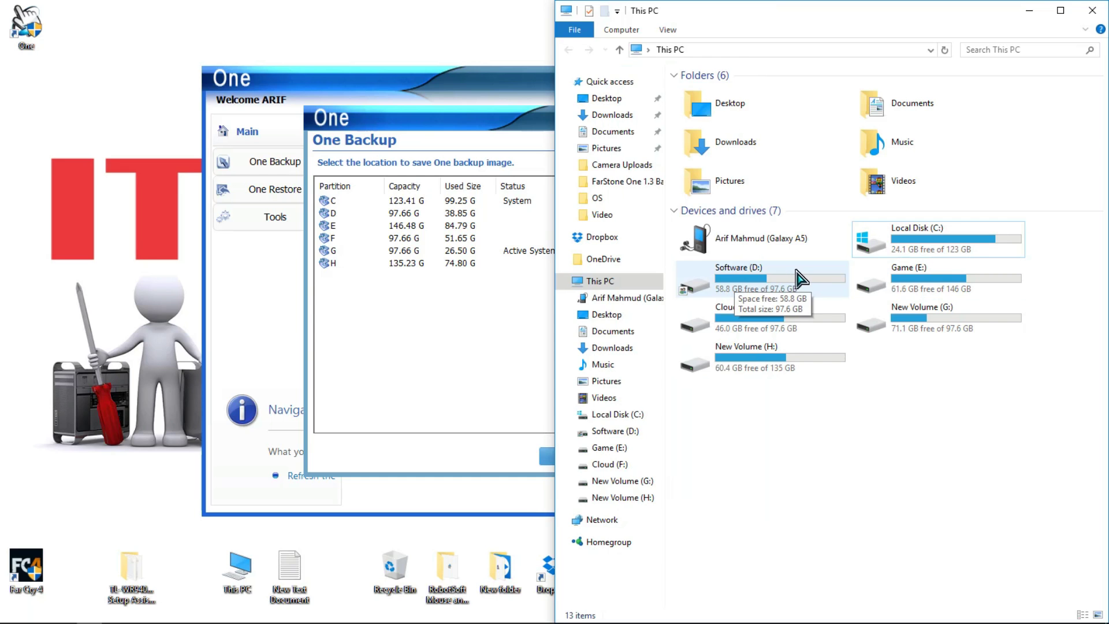
click(434, 314)
click(335, 214)
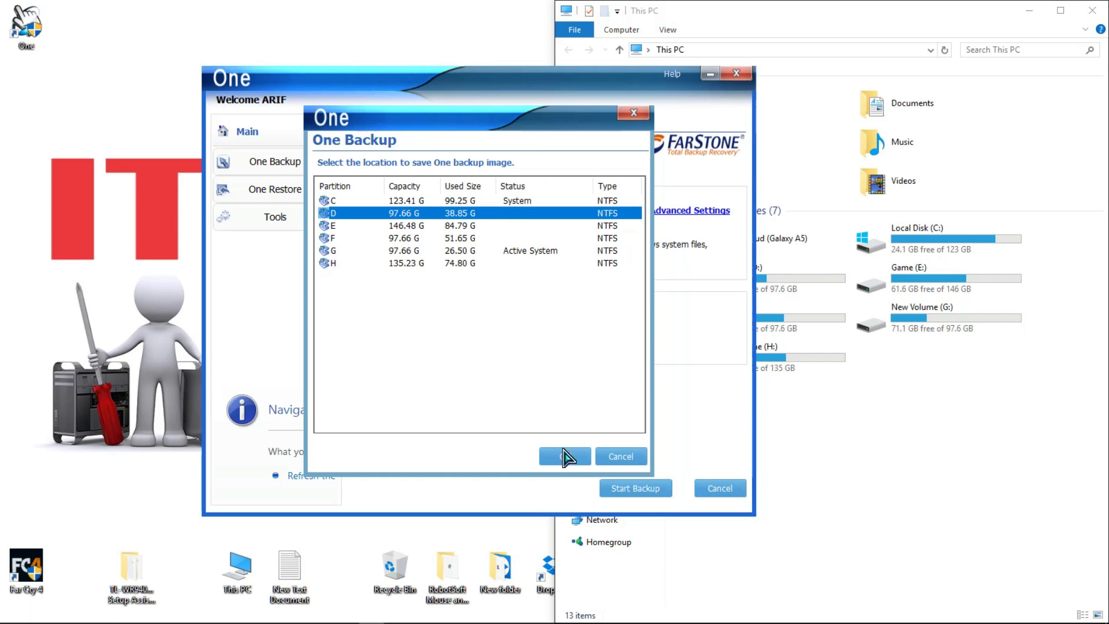
click(566, 457)
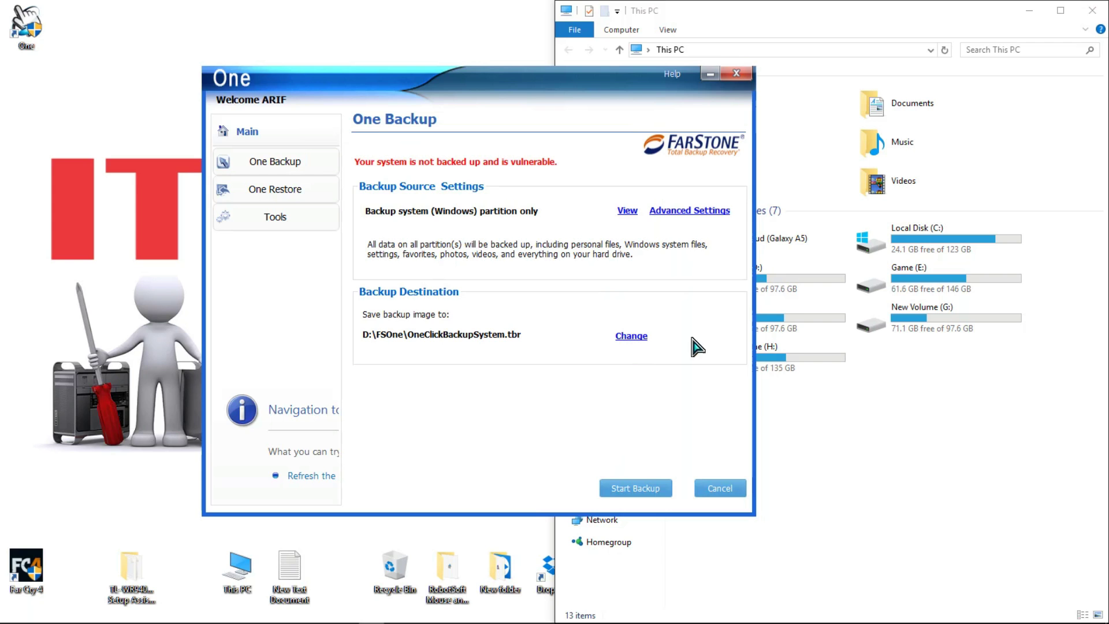
- Start the system partition backup, close This PC and the Notepad file, and move the backup window lower on the desktop
click(636, 490)
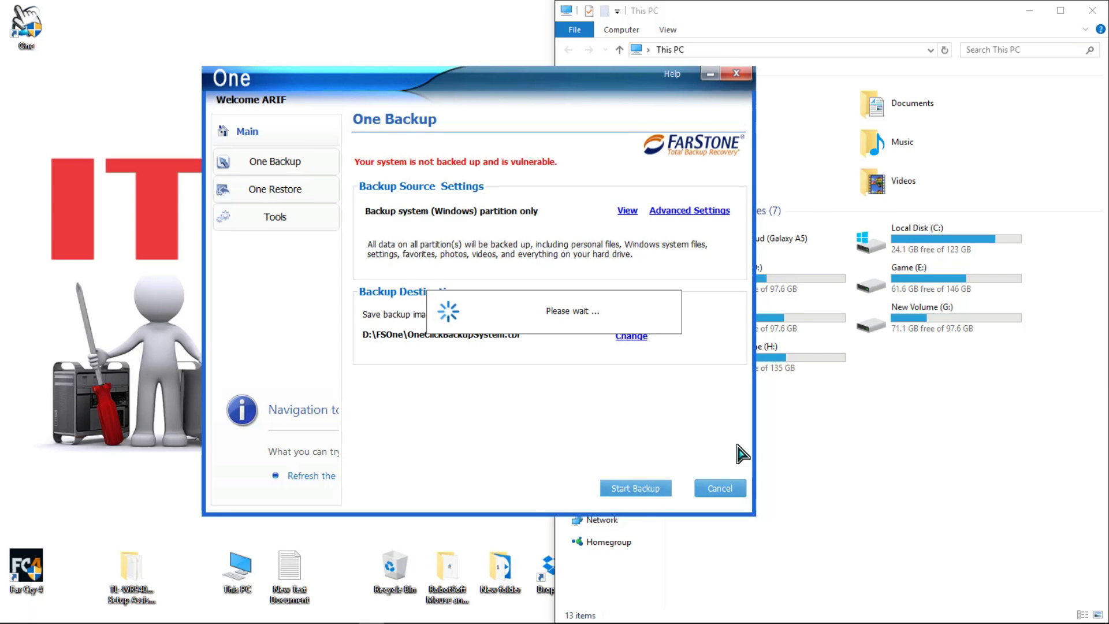
click(1092, 10)
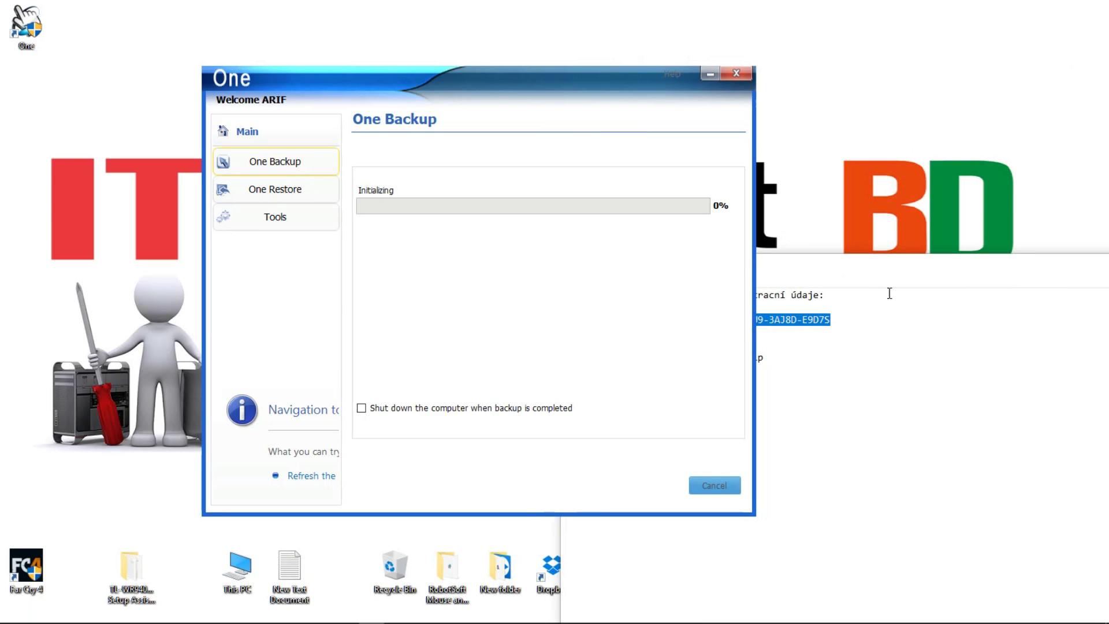
drag(938, 269, 557, 361)
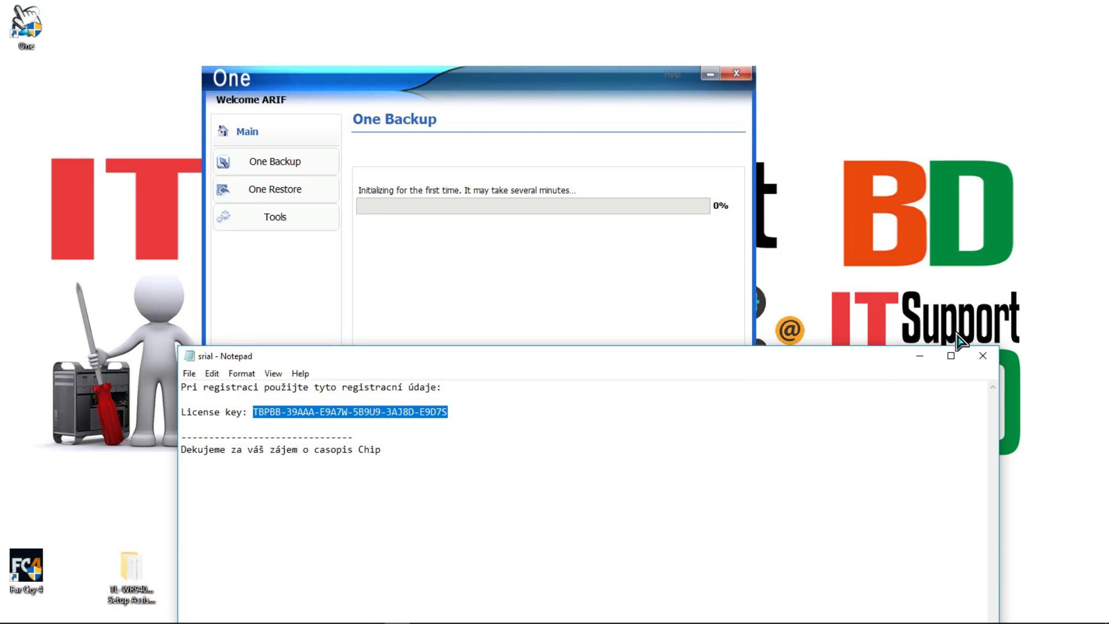
click(983, 355)
drag(448, 87, 483, 286)
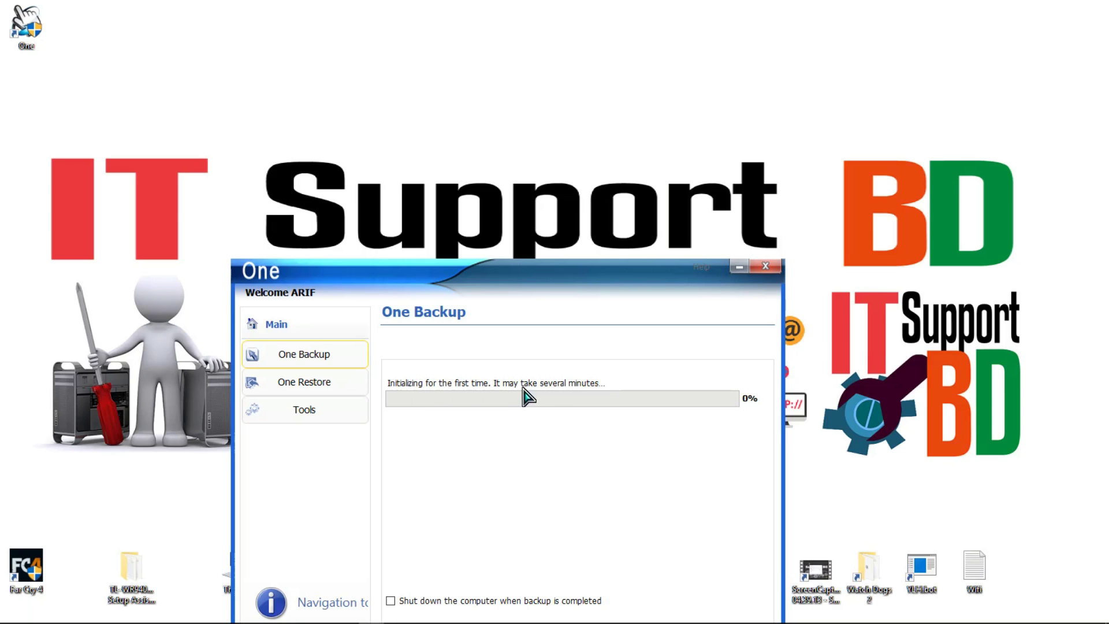
- Bring the whole backup window into view and finish the completed backup to return to the main overview
drag(26, 23, 79, 580)
click(125, 512)
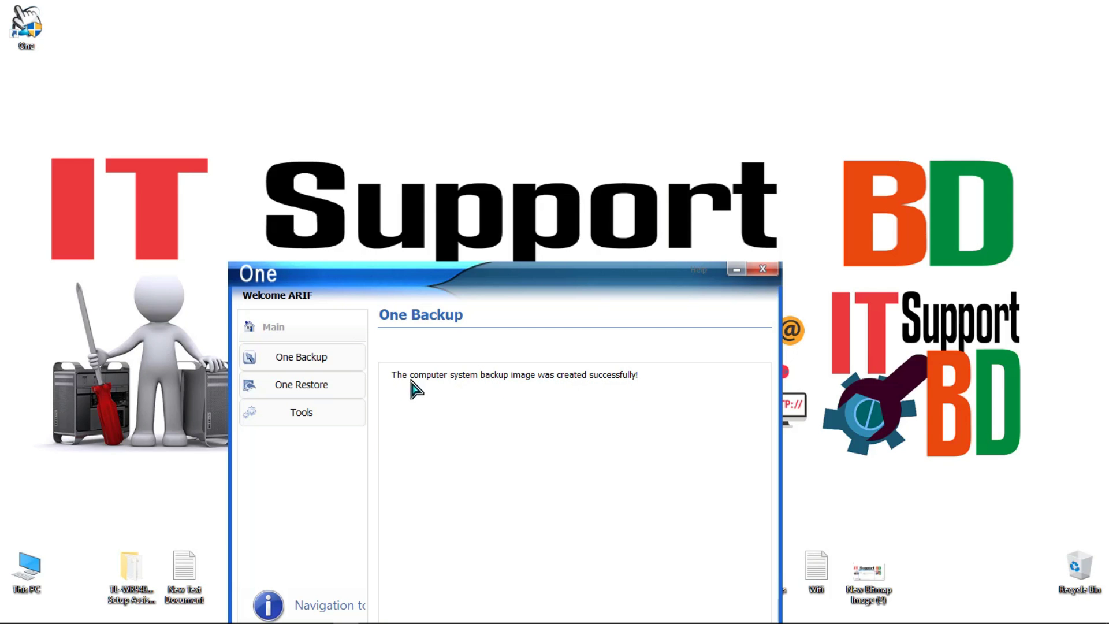
drag(503, 272, 518, 116)
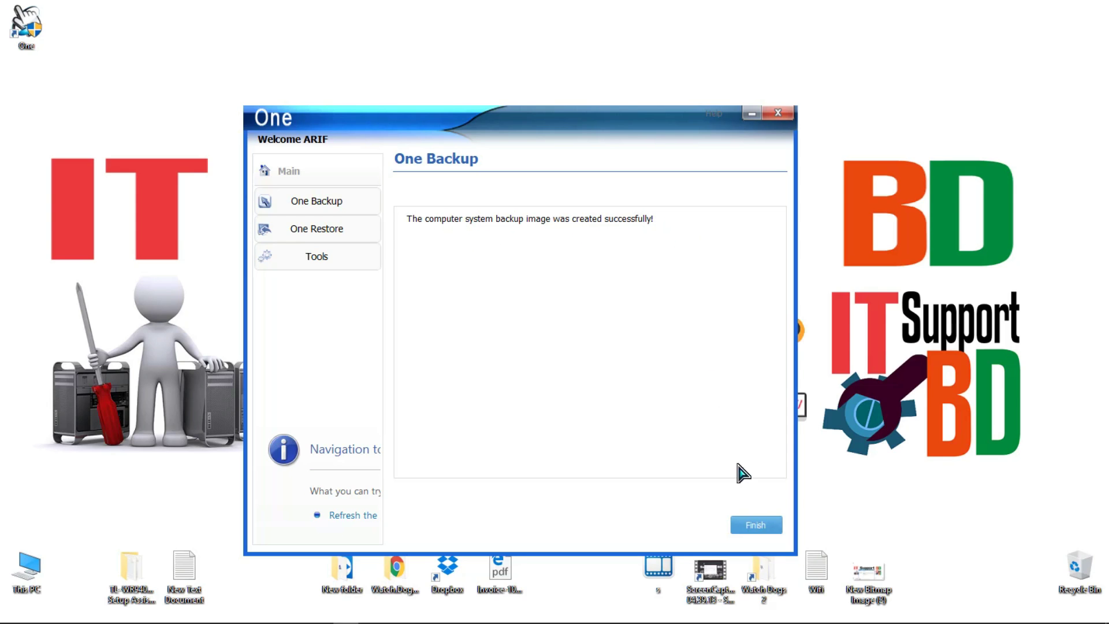
click(742, 525)
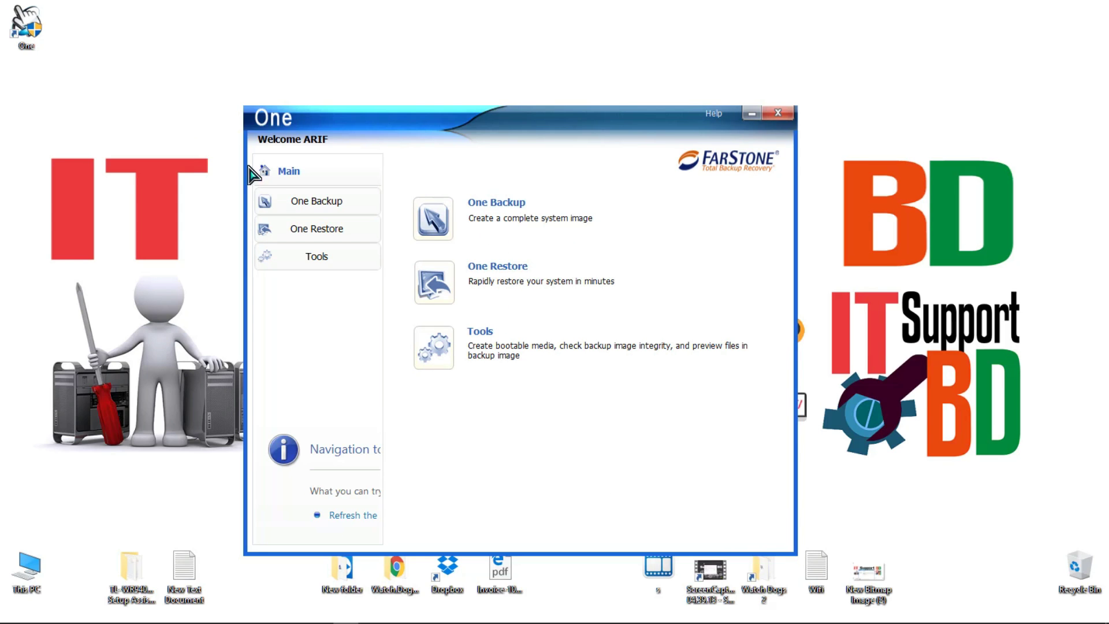
- Open the FSOne\OneClickBackupSystem folder on New Volume (I:) in This PC
double_click(26, 569)
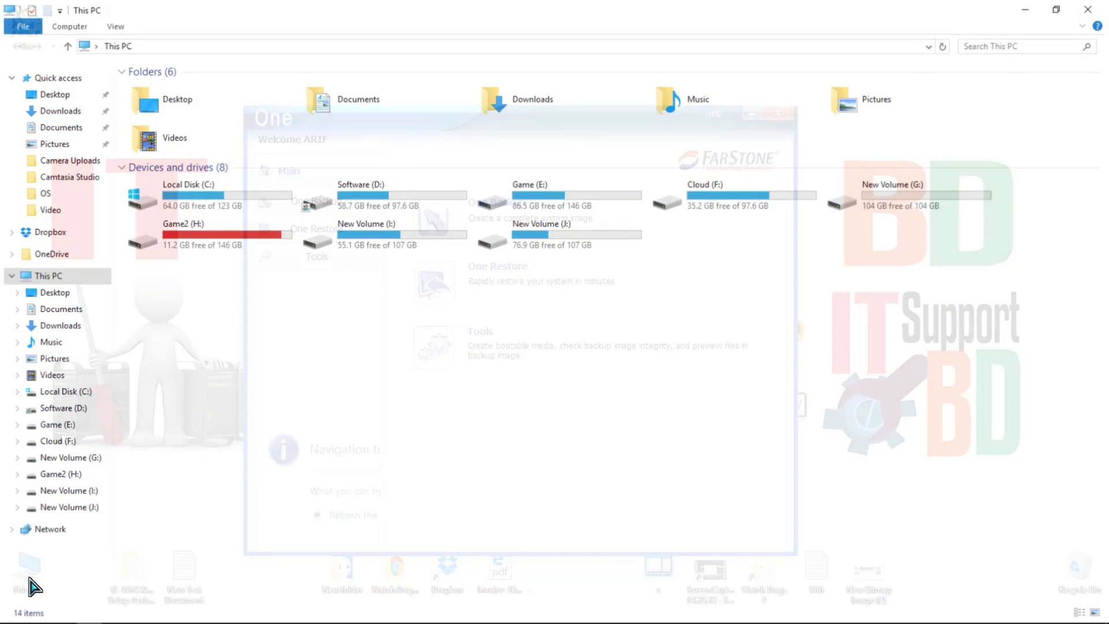
double_click(392, 240)
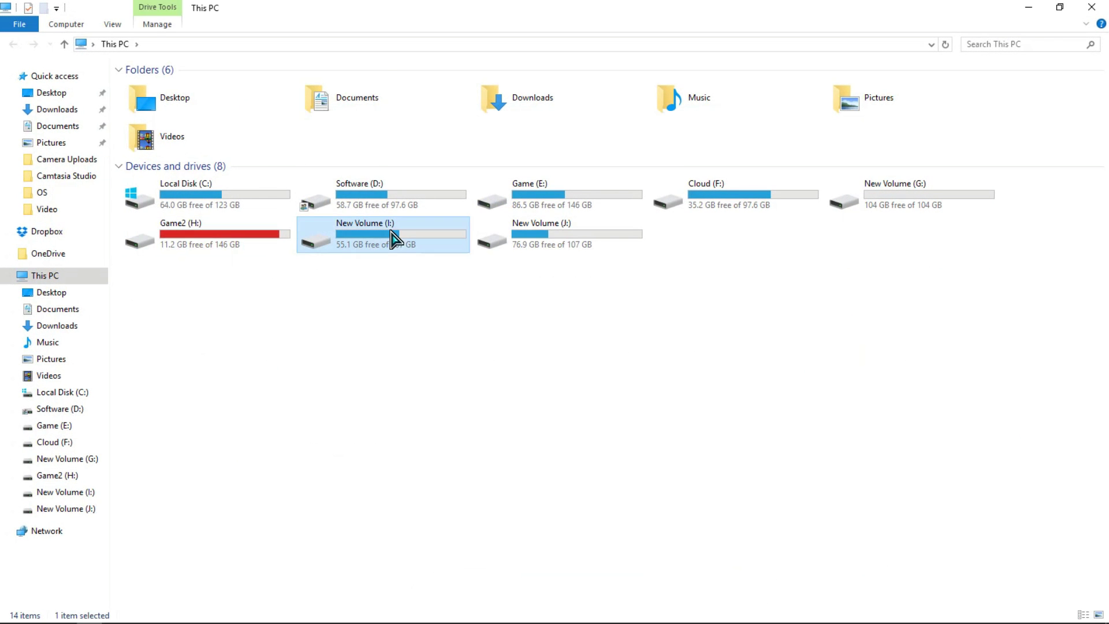
double_click(153, 102)
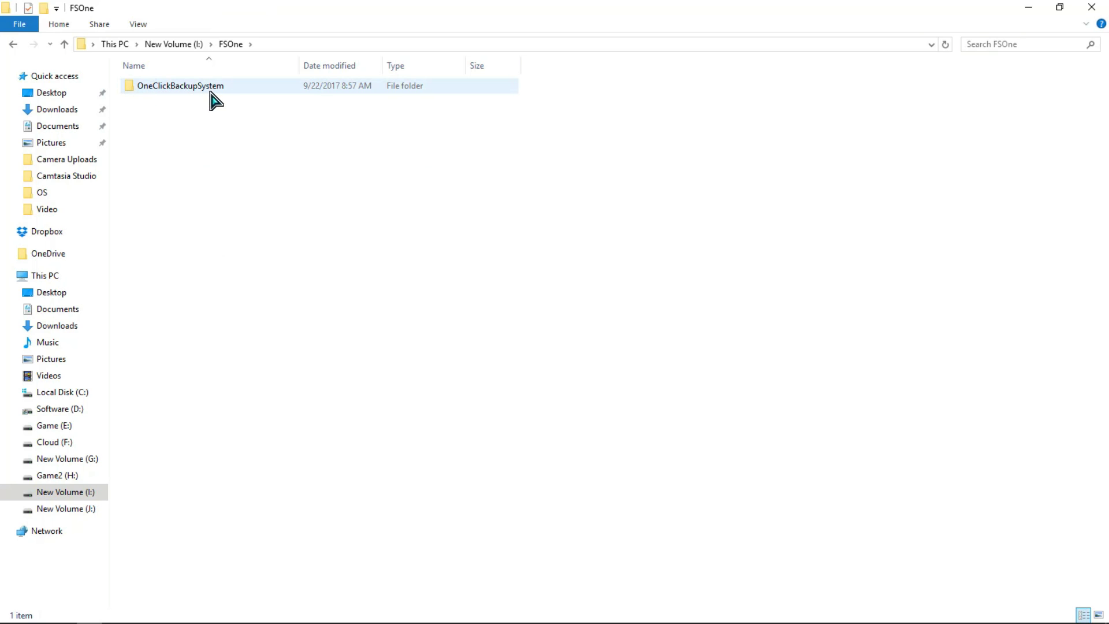
double_click(167, 89)
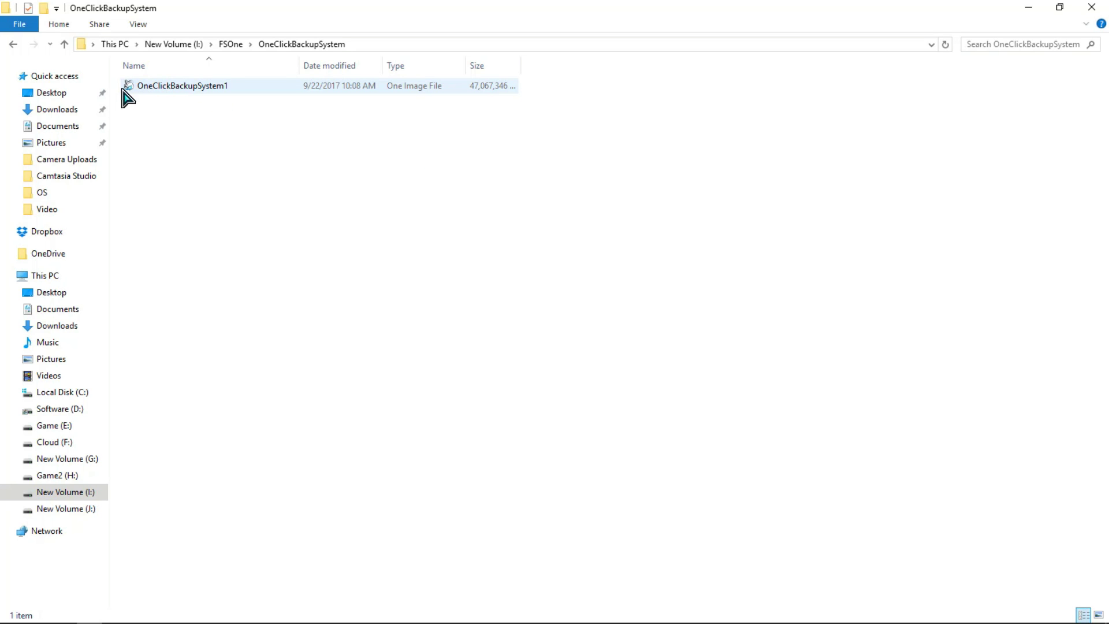
- Examine the size and location of the OneClickBackupSystem1 image in its properties, and close the folder window
click(188, 88)
right_click(187, 88)
click(247, 331)
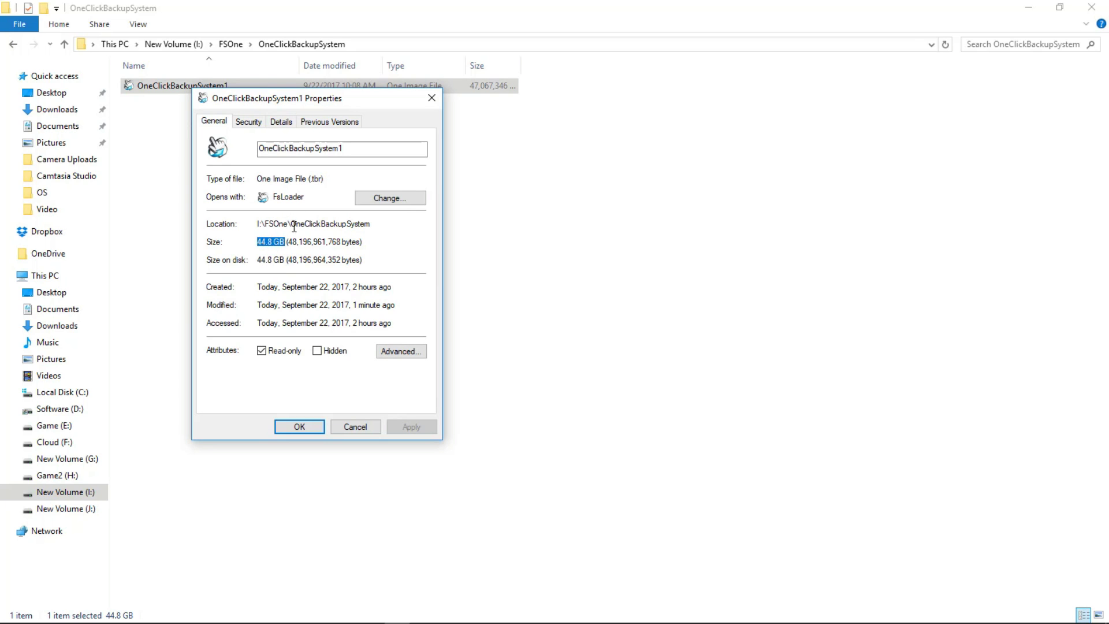
click(361, 426)
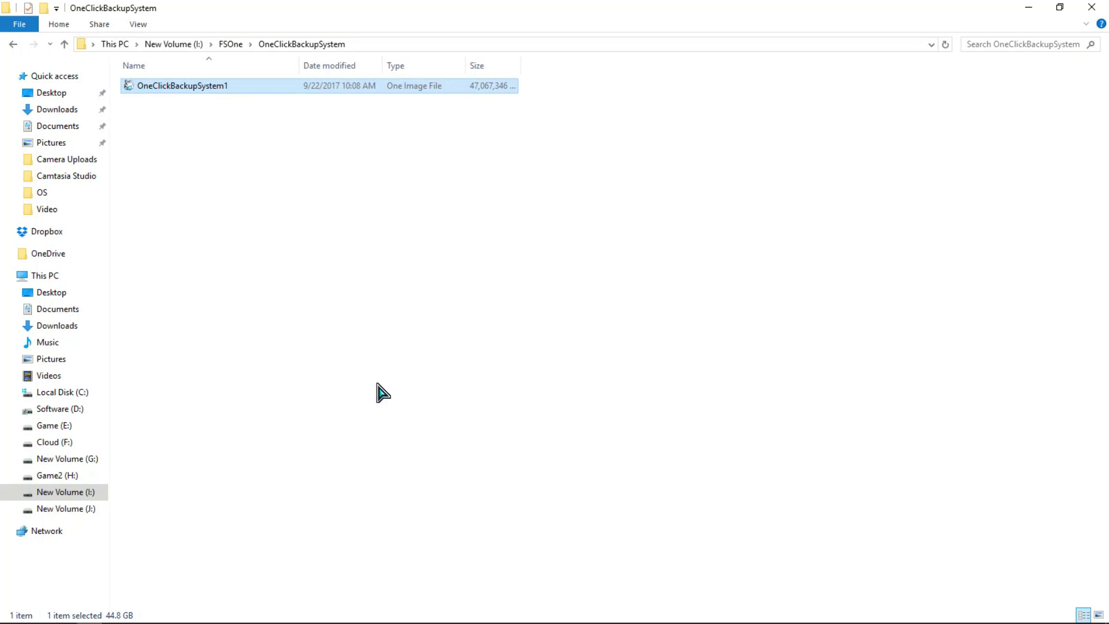
right_click(332, 178)
click(388, 233)
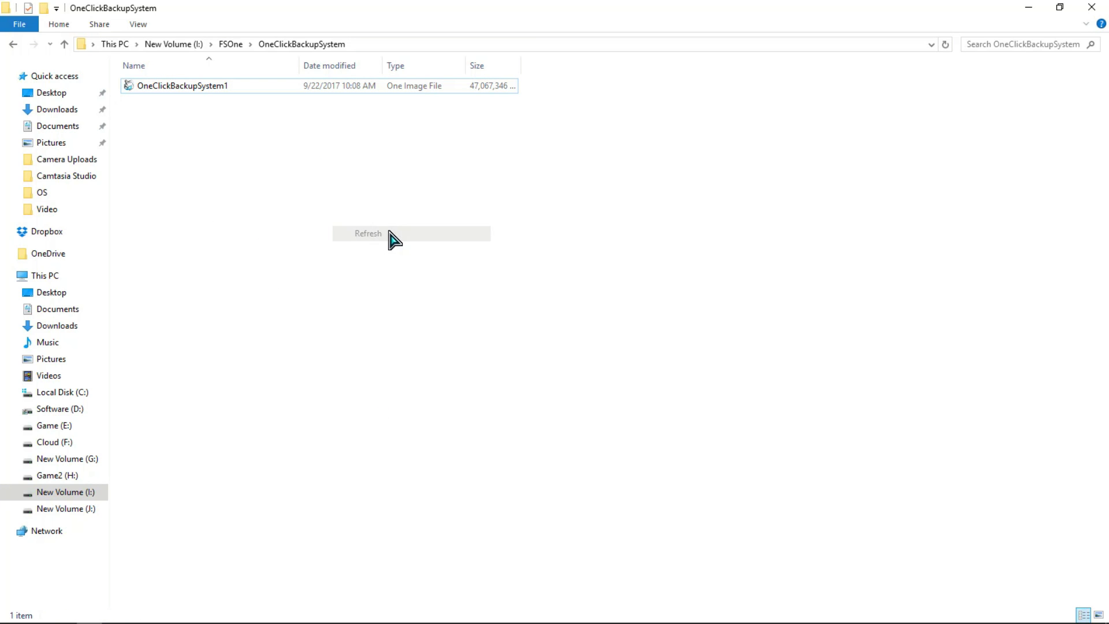
click(1101, 10)
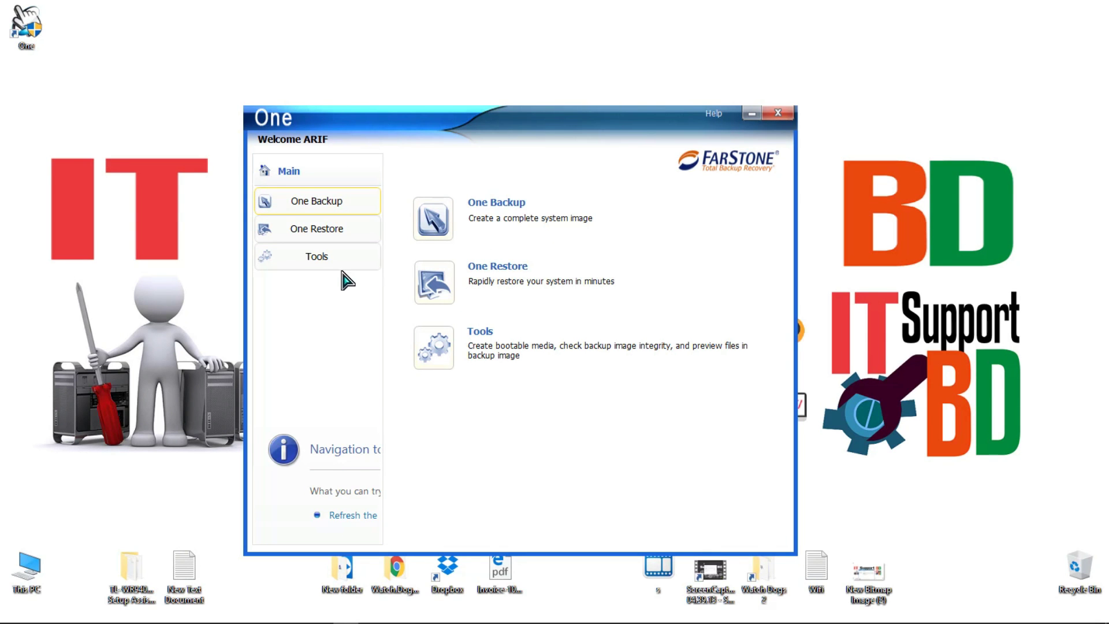
- View the One Backup settings, and open the Bootable Rescue Media tool
click(334, 208)
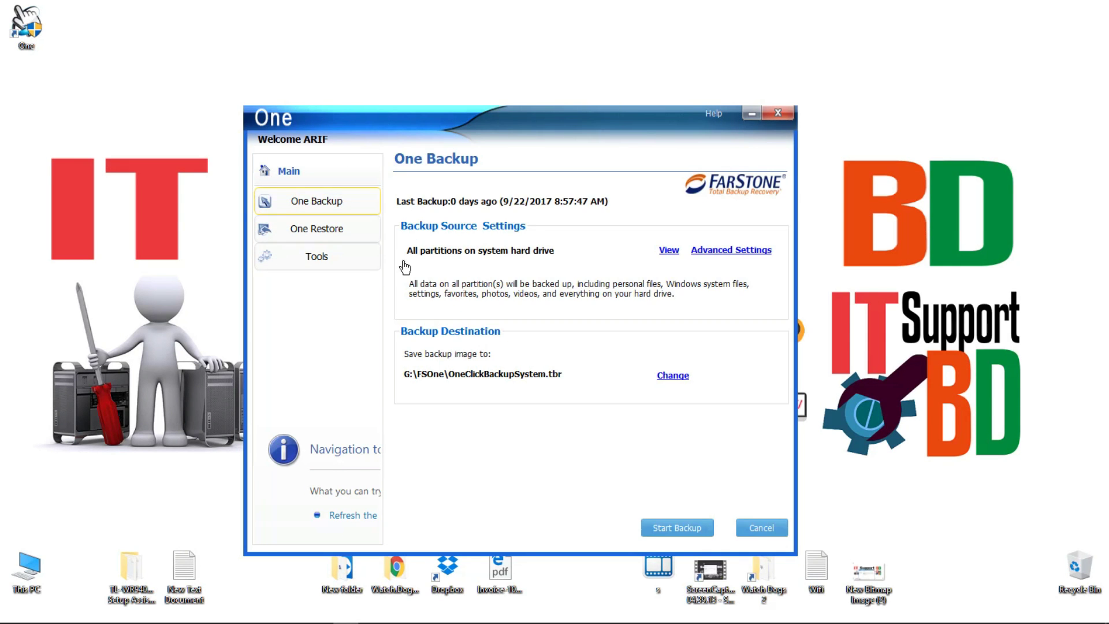
click(331, 259)
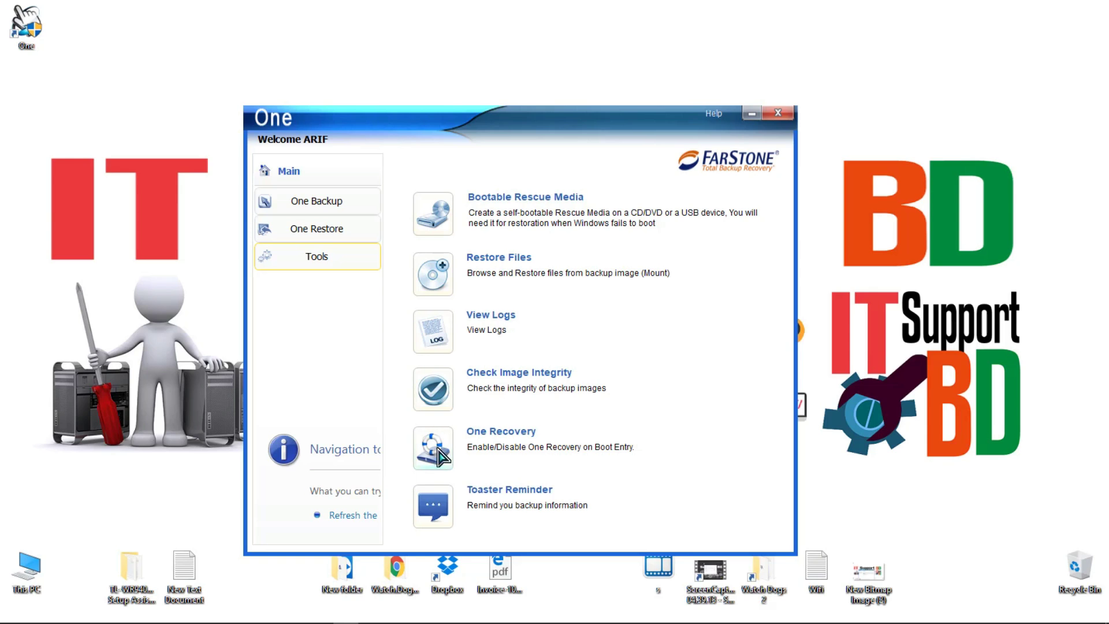
click(516, 204)
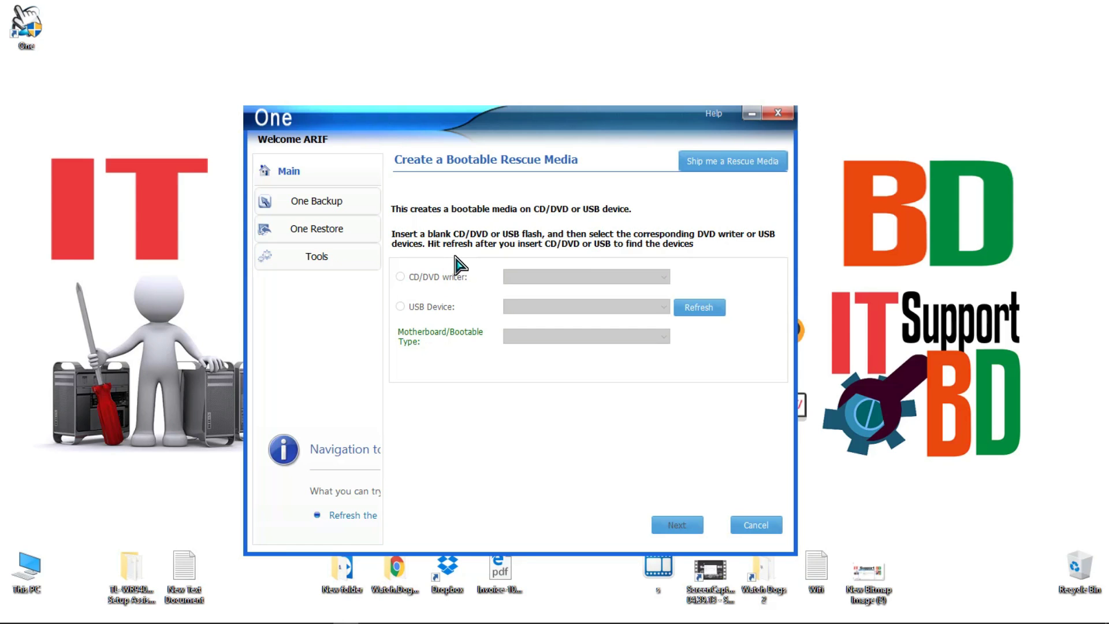
- Examine the files and properties of the WINSETUP (L:) USB drive in This PC, and close the window
double_click(29, 572)
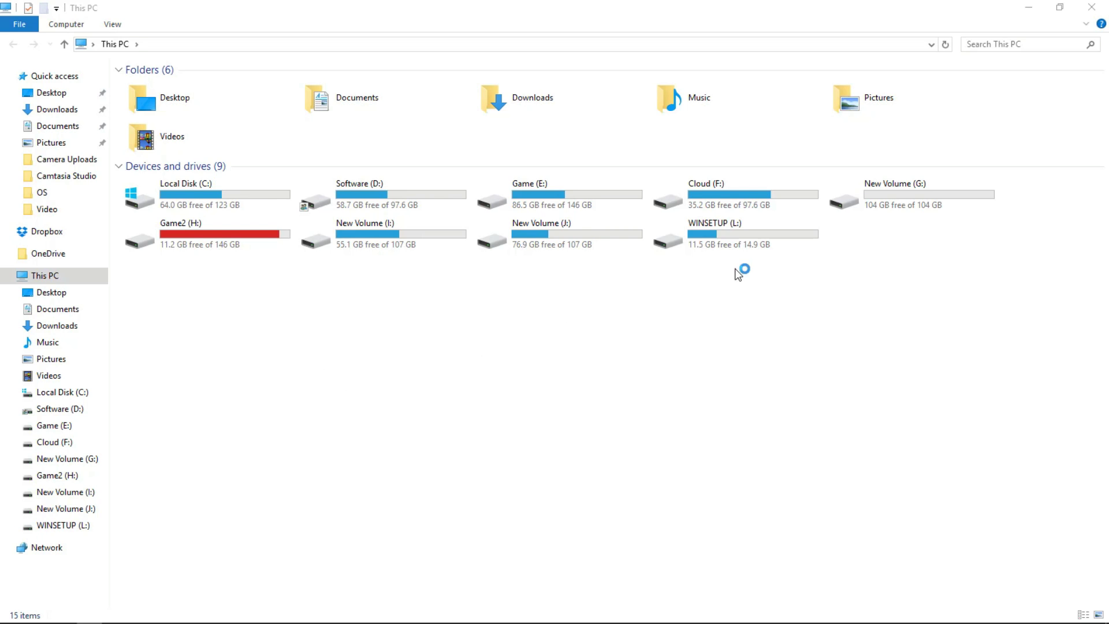
double_click(715, 246)
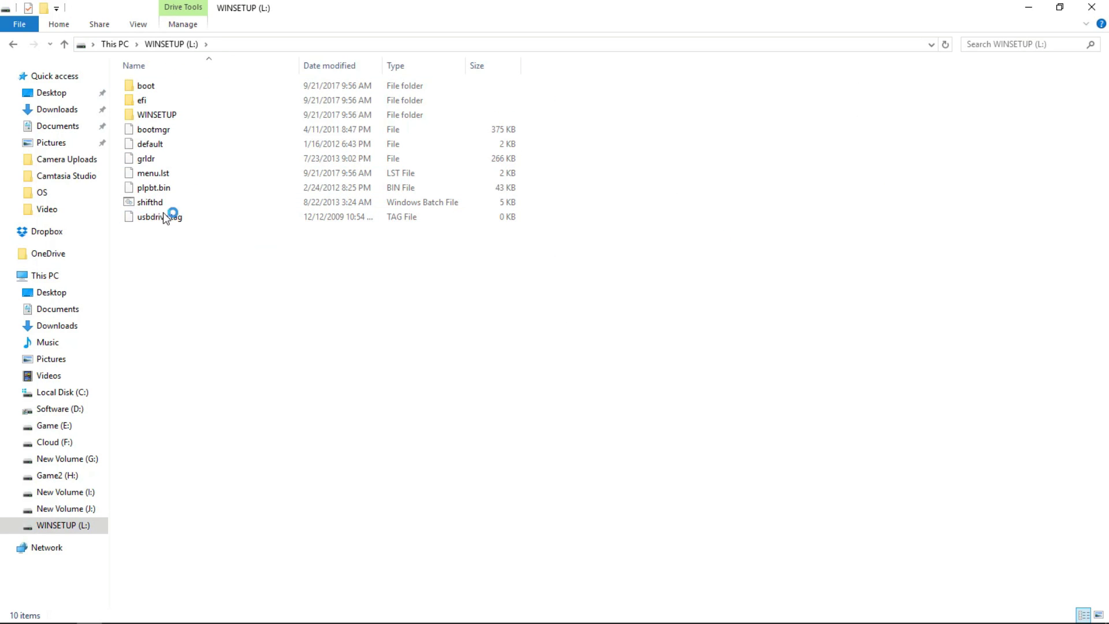
click(64, 44)
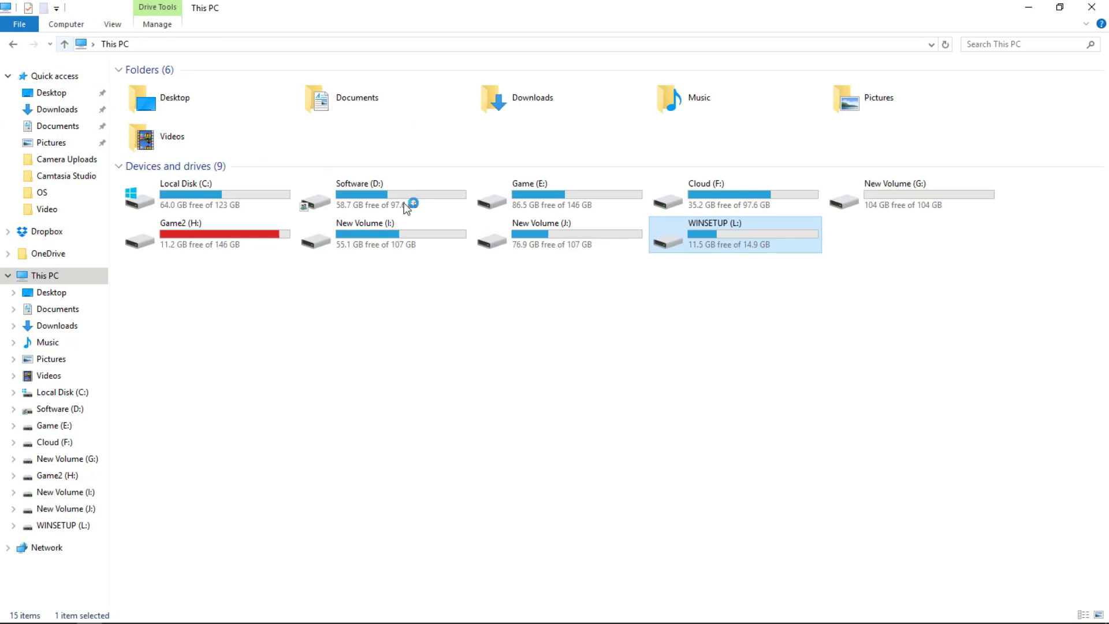
double_click(741, 248)
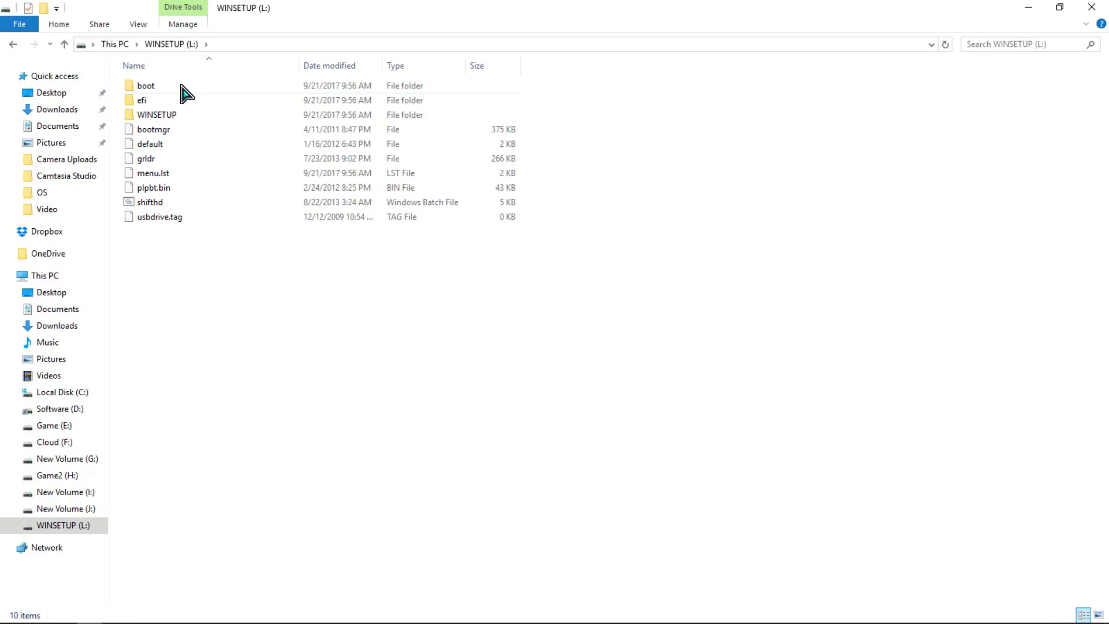
click(64, 44)
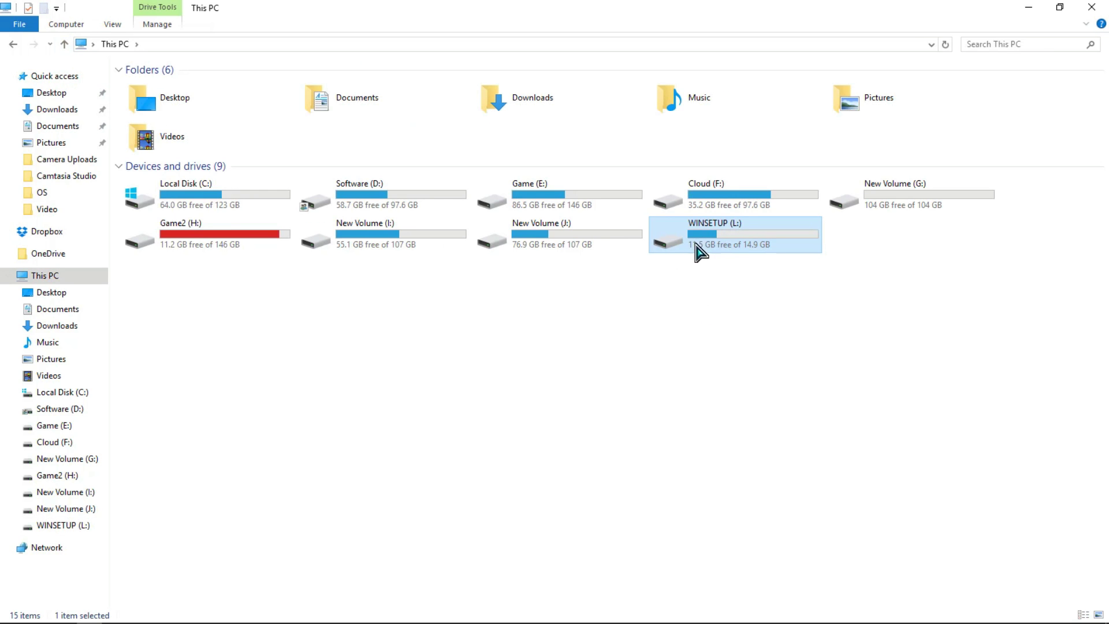
right_click(713, 245)
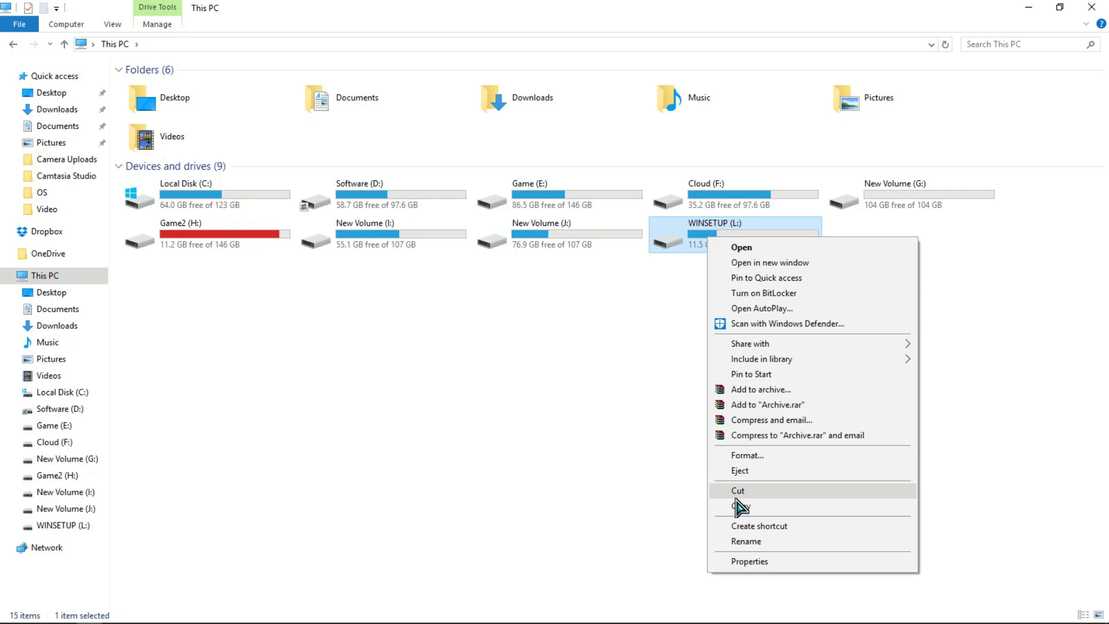
click(771, 563)
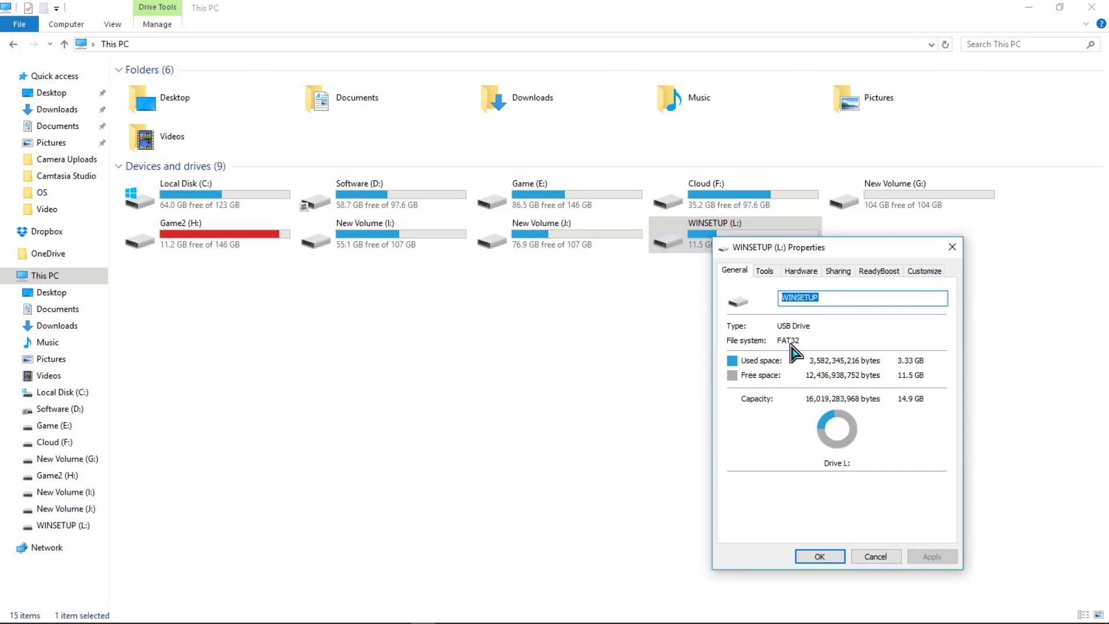
click(952, 247)
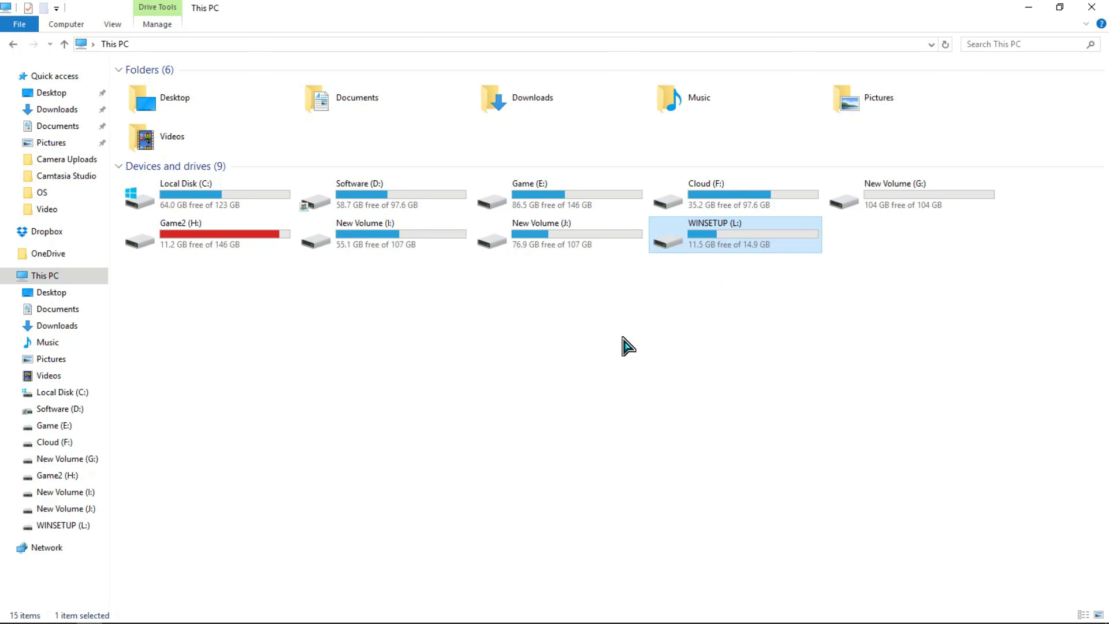
click(1097, 9)
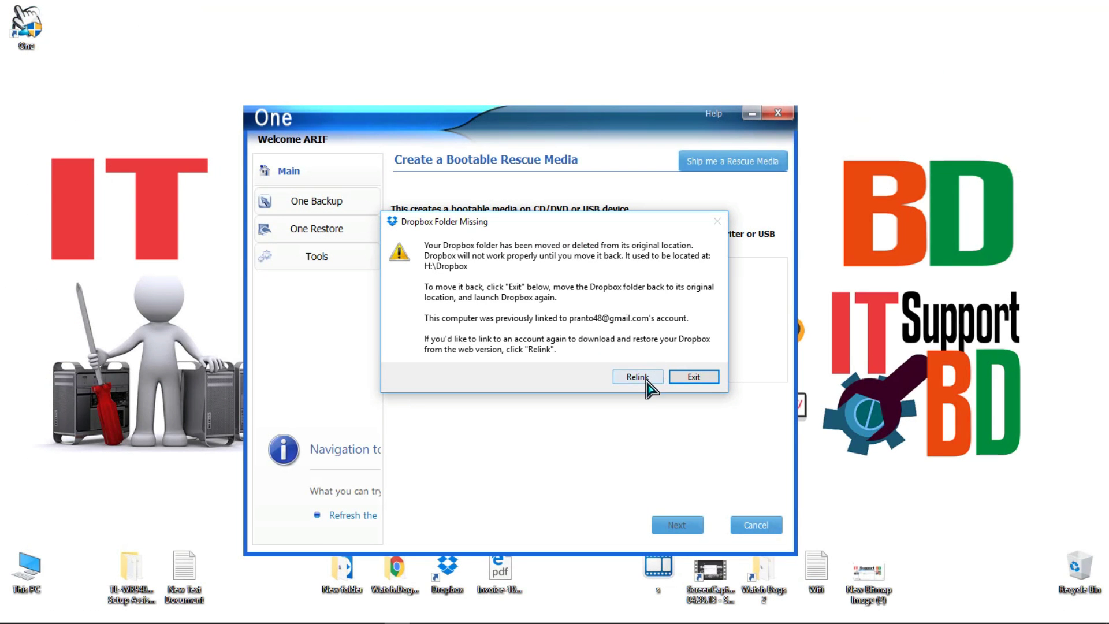
- Dismiss the missing-folder warning by exiting Dropbox, and refresh the rescue media devices to detect the USB device
click(693, 377)
click(400, 307)
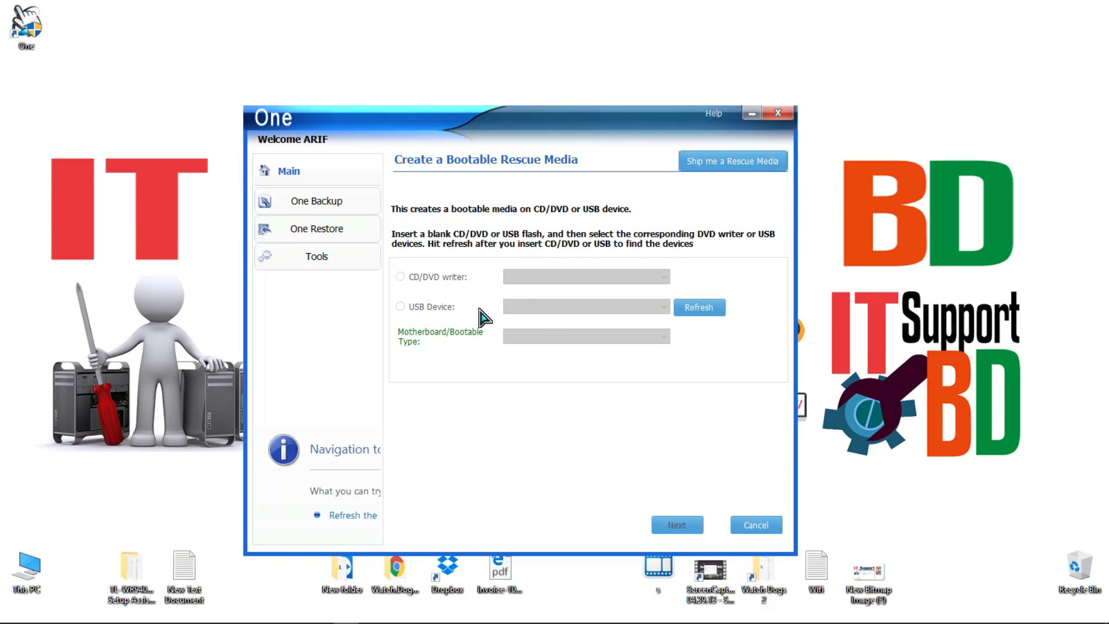
click(699, 307)
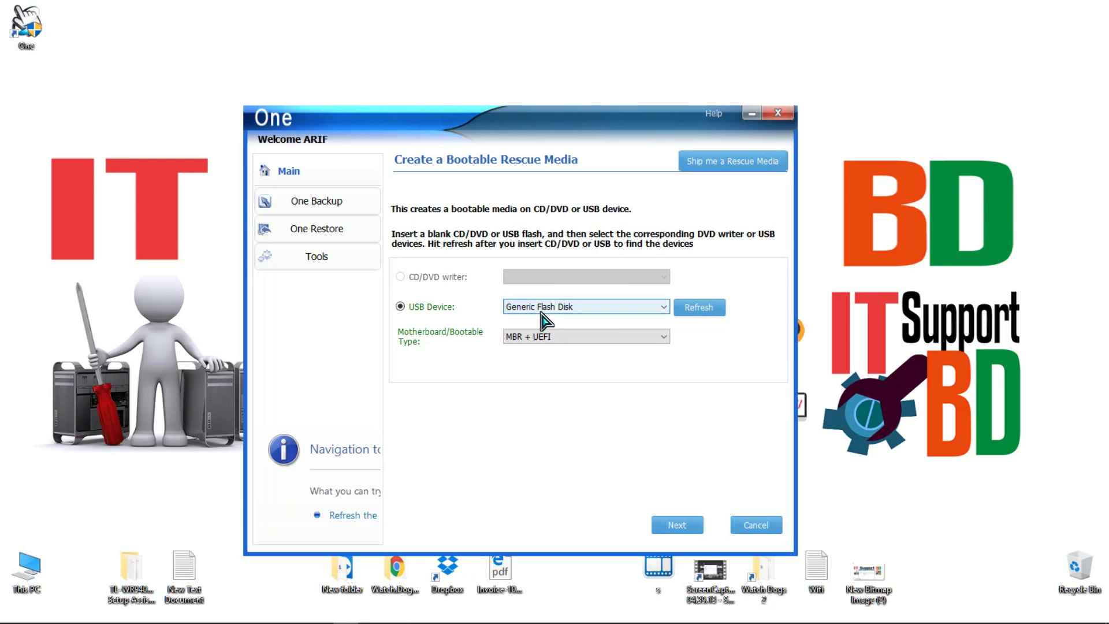
- Reopen This PC and examine the type, file system and capacity of the WINSETUP (L:) drive in its properties
double_click(31, 578)
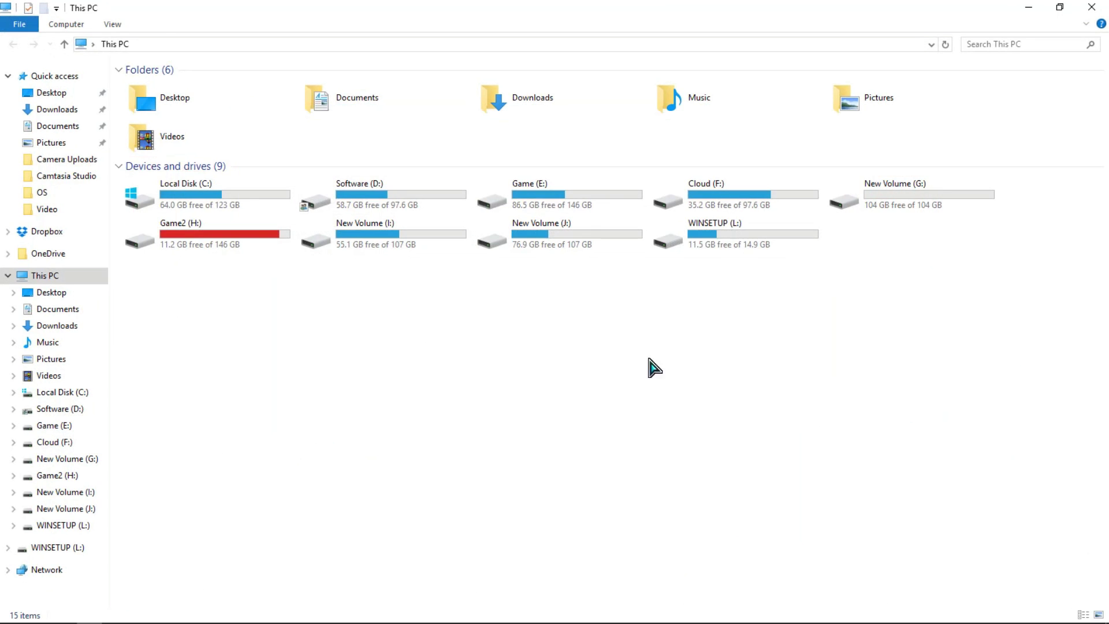
right_click(710, 237)
click(750, 559)
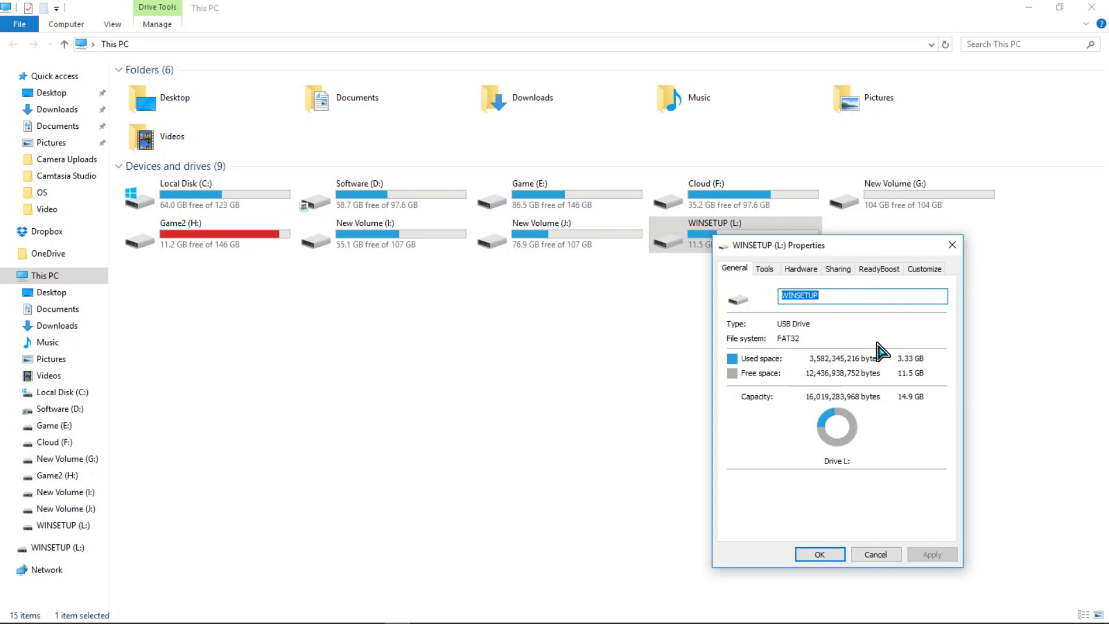
- Examine the disk drives listed under the hardware properties of WINSETUP (L:) to identify the USB device, and close the properties
click(764, 269)
click(800, 269)
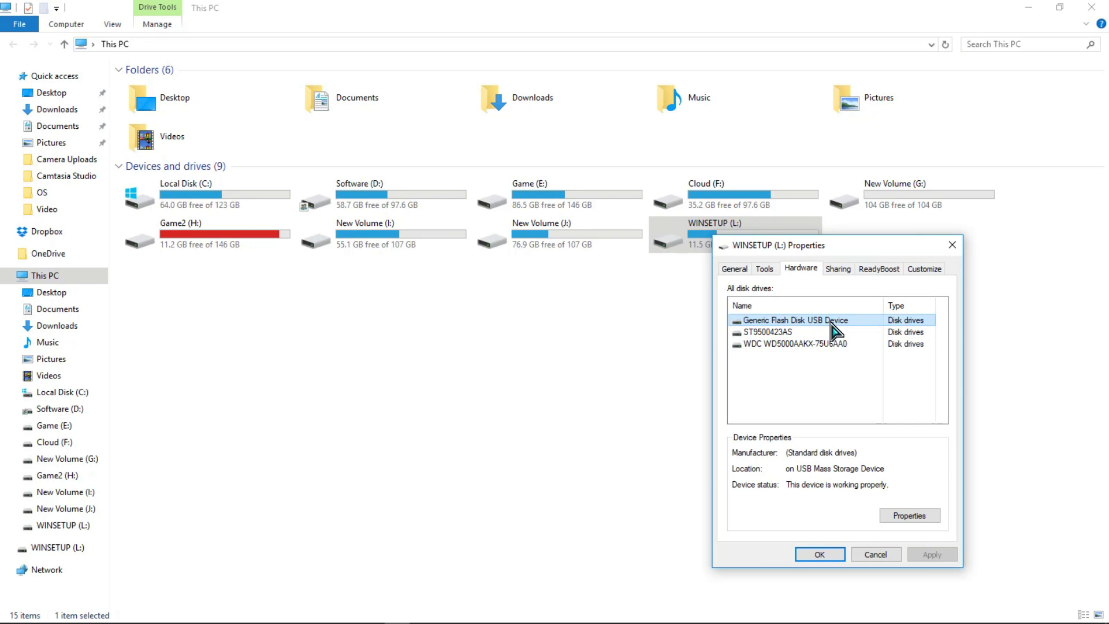
click(952, 245)
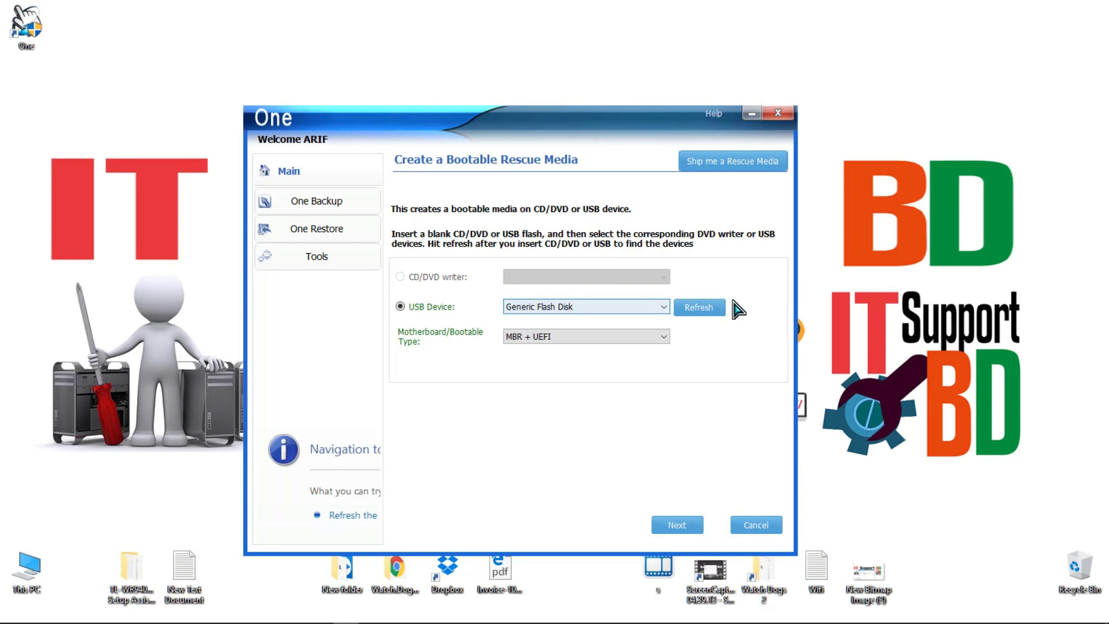
- Create the MBR + UEFI rescue media on the Generic Flash Disk, exit the Dropbox missing-folder warning, and finish the wizard
click(696, 525)
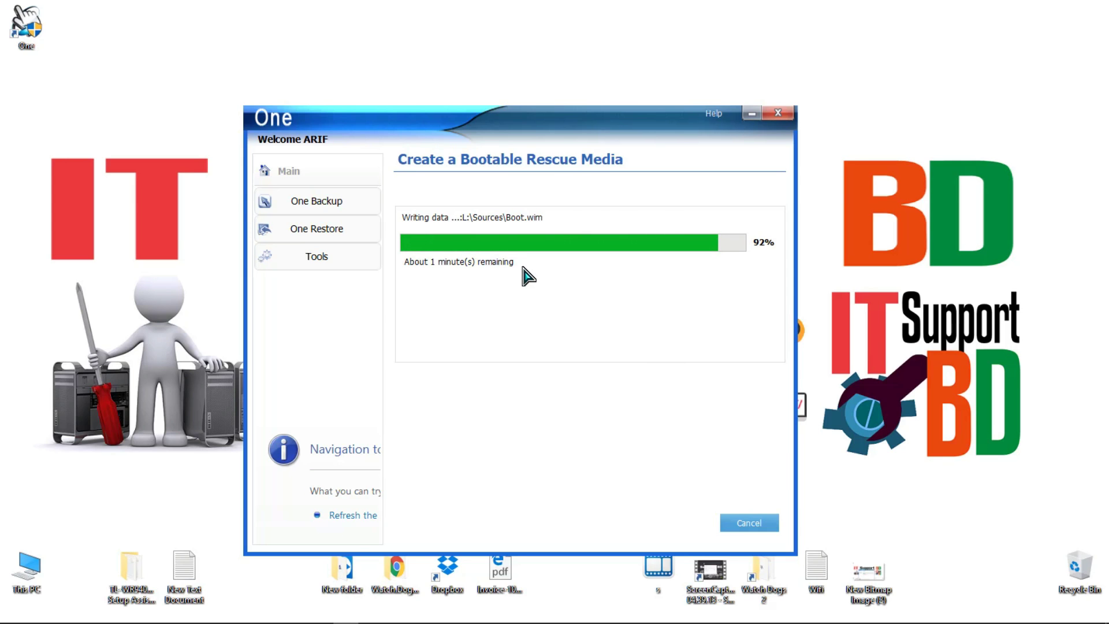
drag(564, 148, 560, 245)
click(712, 227)
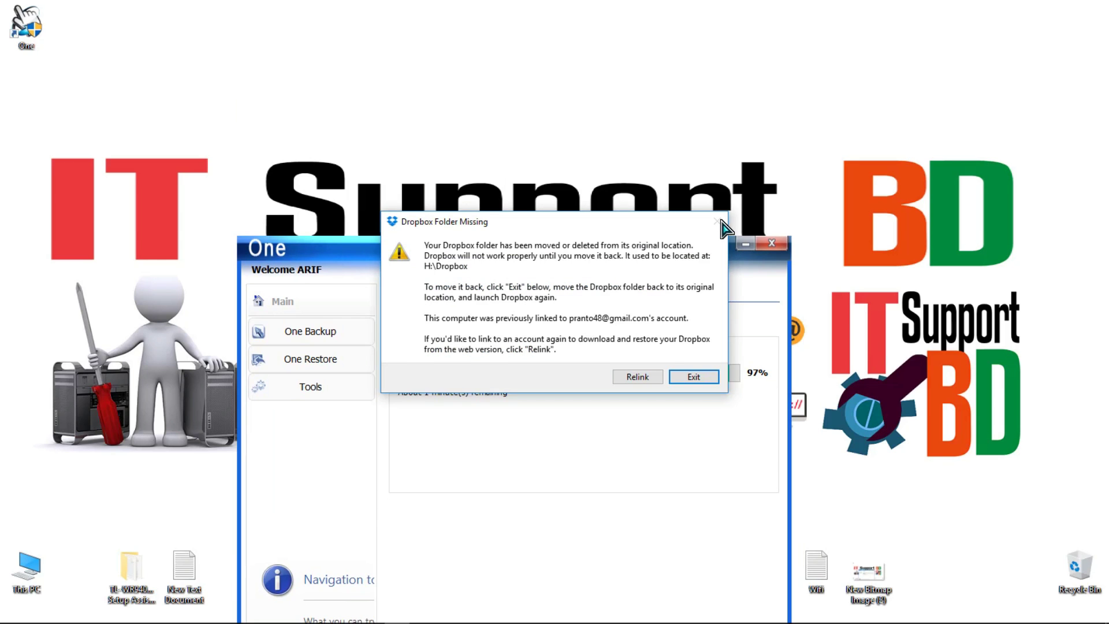
click(698, 377)
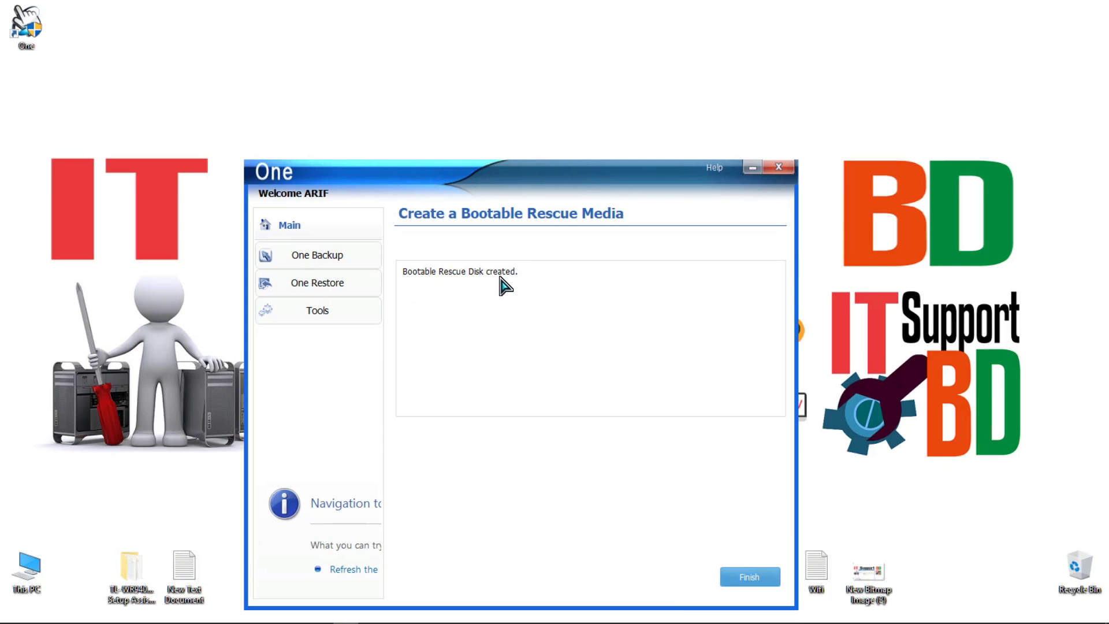
click(742, 579)
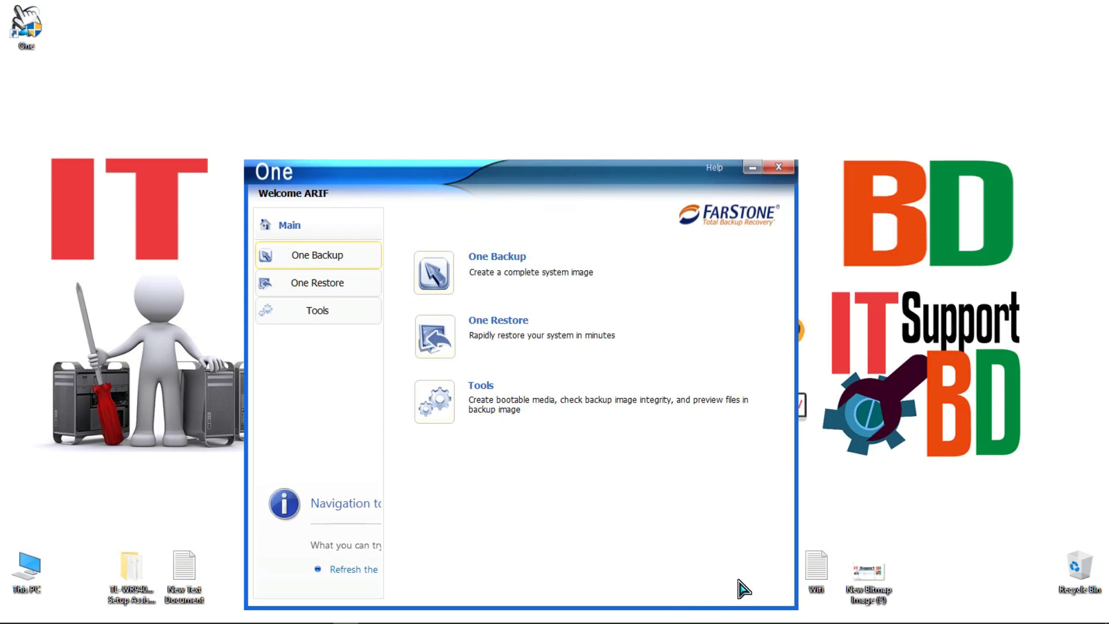
- Examine the files on the WINSETUP (L:) rescue drive and in its boot folder, and minimize the window
double_click(26, 569)
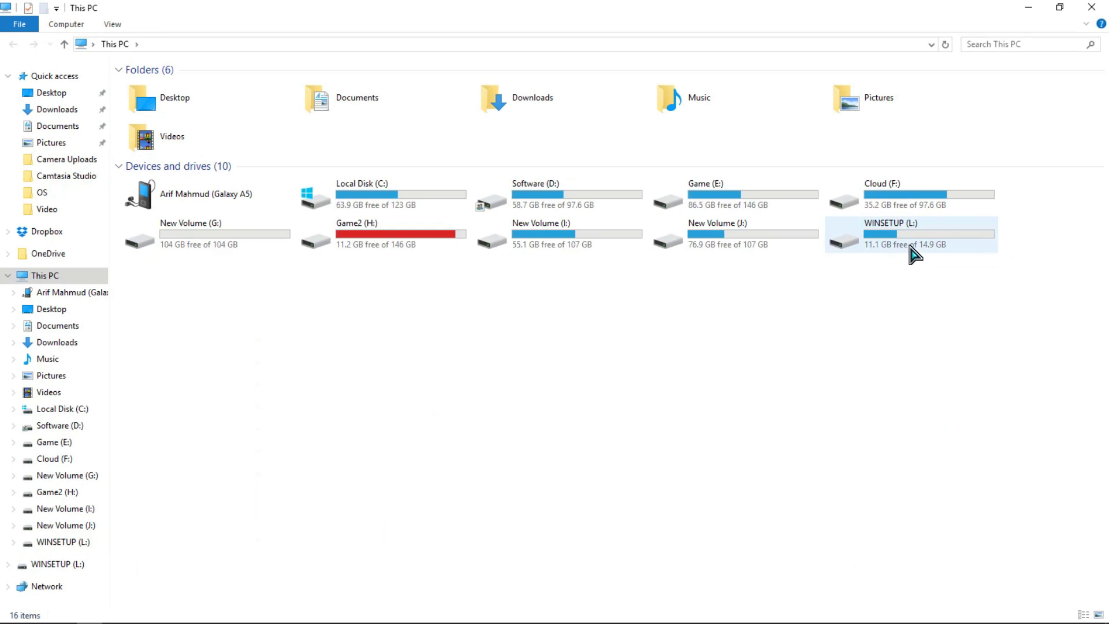
double_click(913, 243)
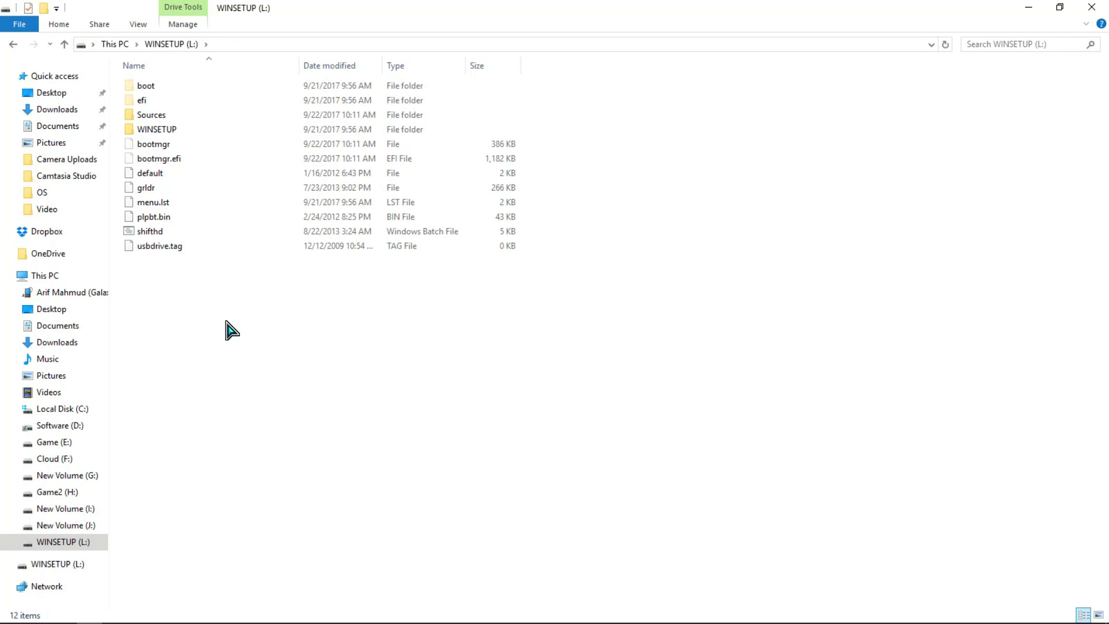
double_click(156, 87)
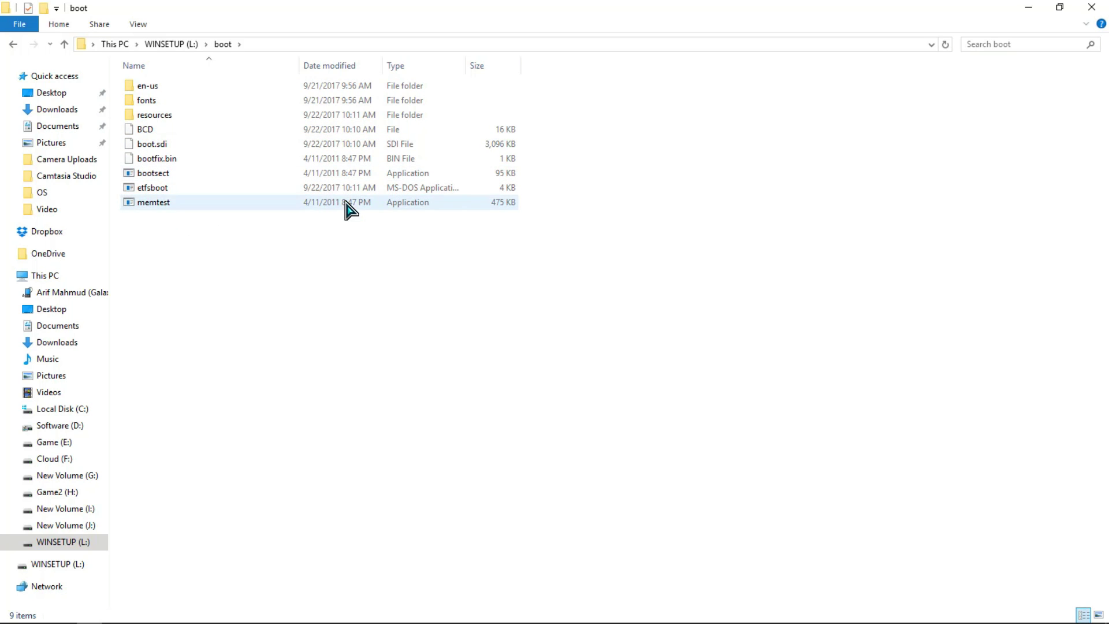
click(1029, 7)
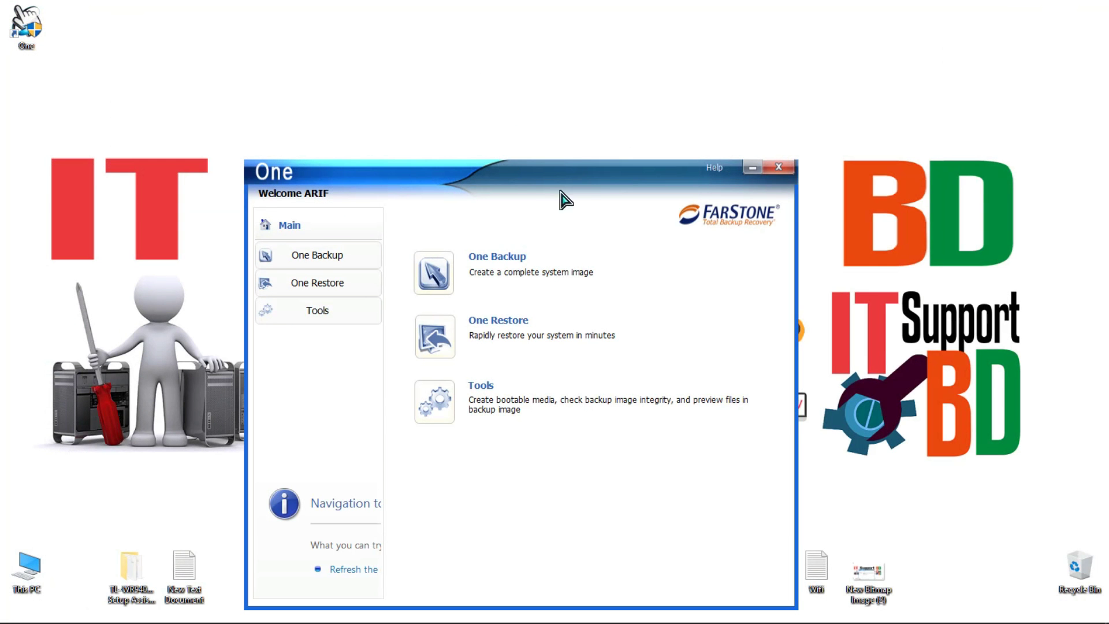
drag(590, 179, 604, 127)
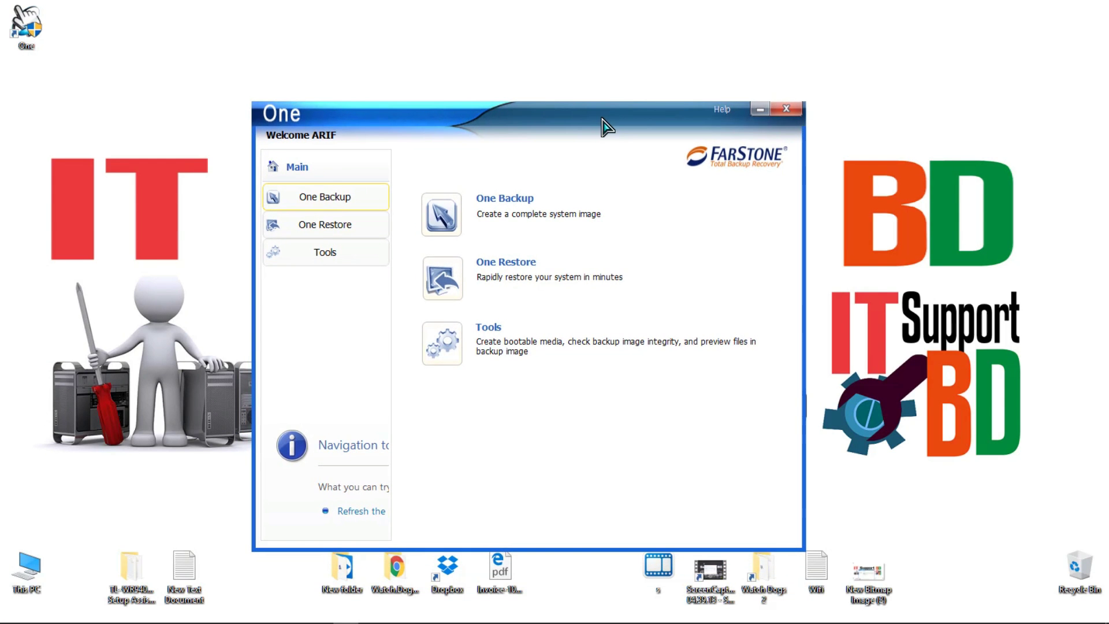
right_click(148, 256)
click(195, 295)
right_click(94, 182)
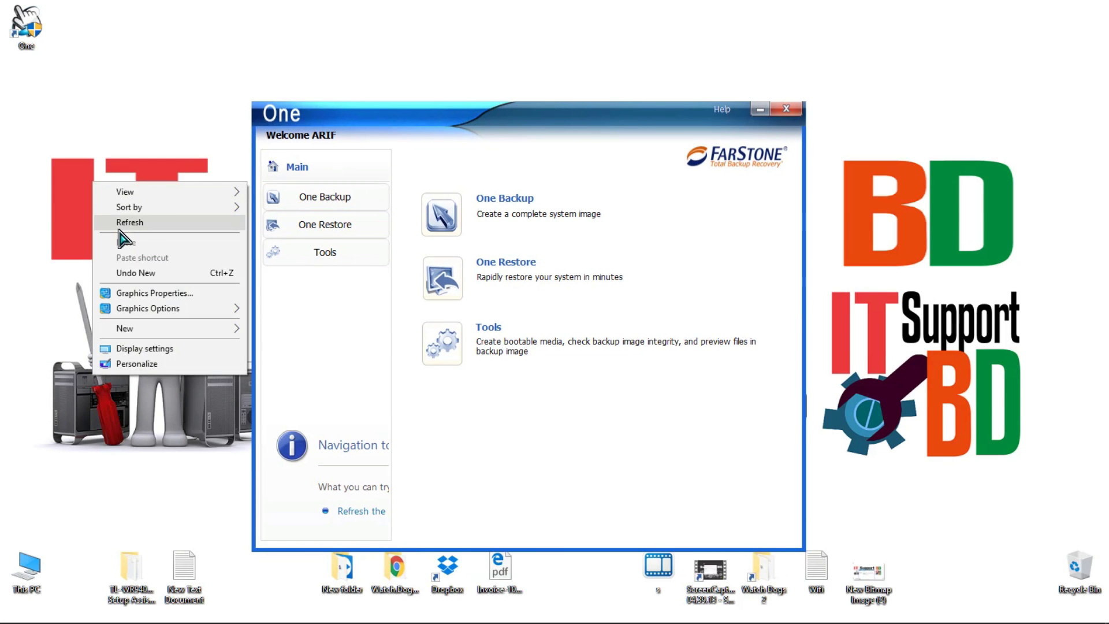
click(129, 222)
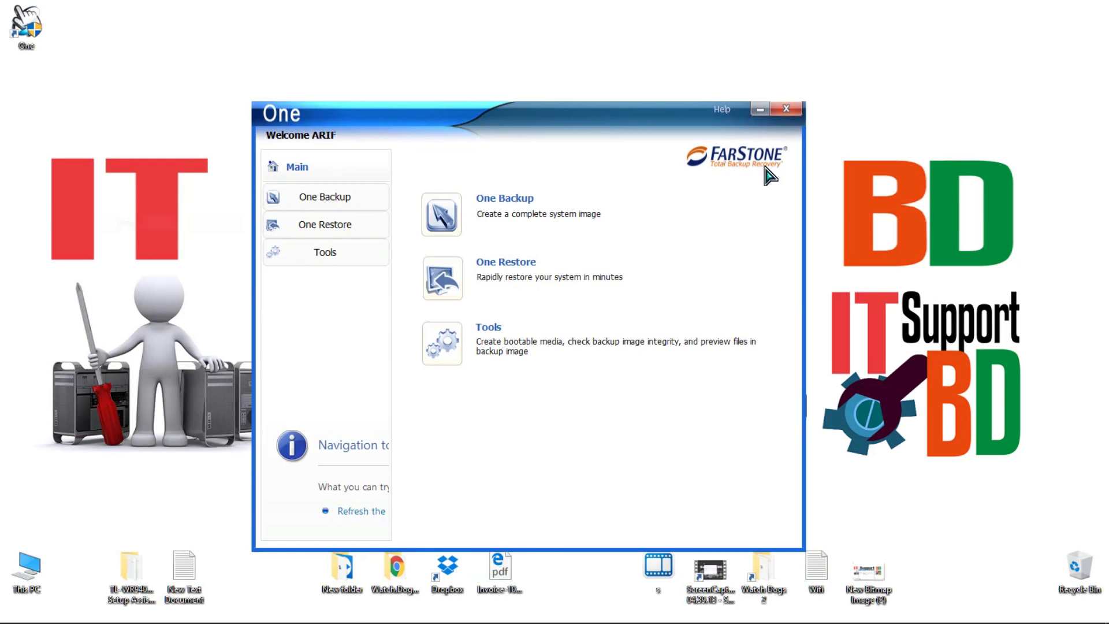
- Close the One backup program and restart the computer
click(799, 117)
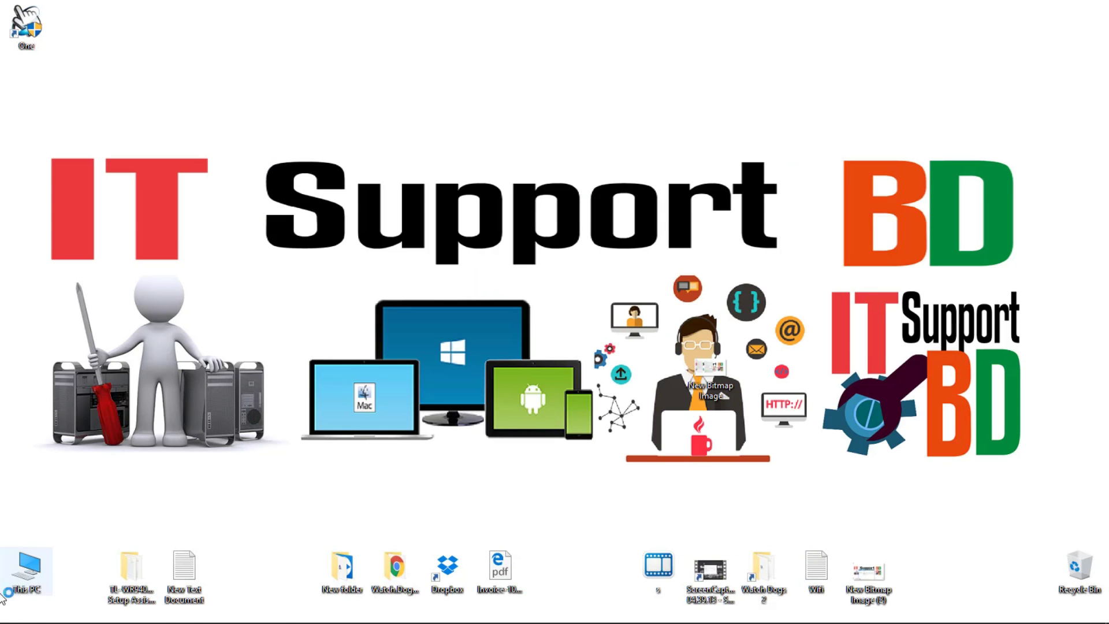
right_click(12, 617)
mouse_move(148, 587)
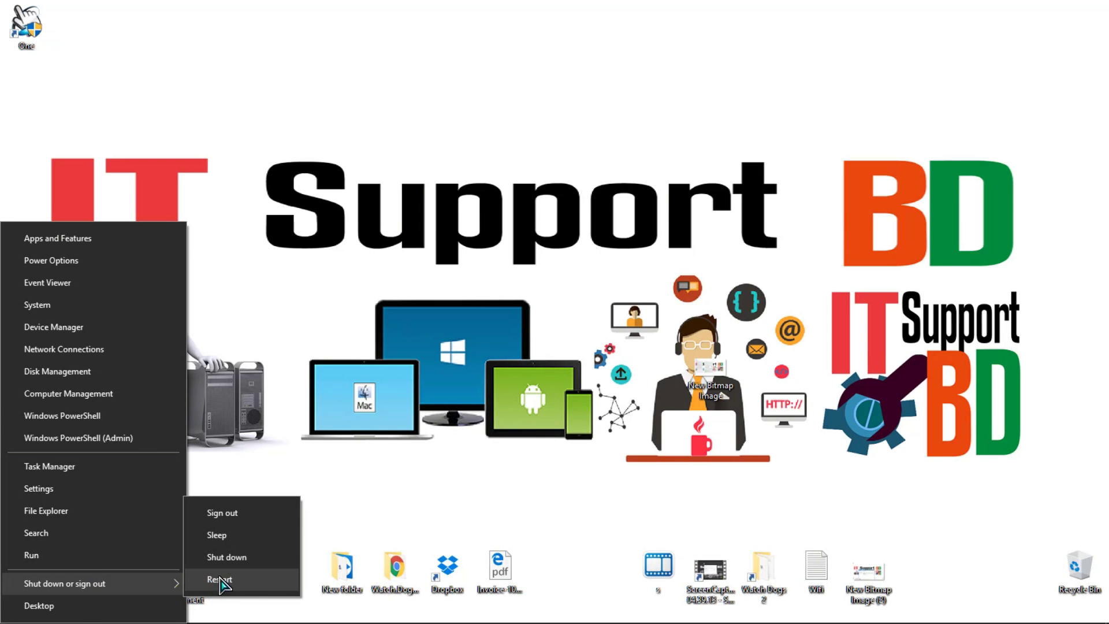
click(219, 579)
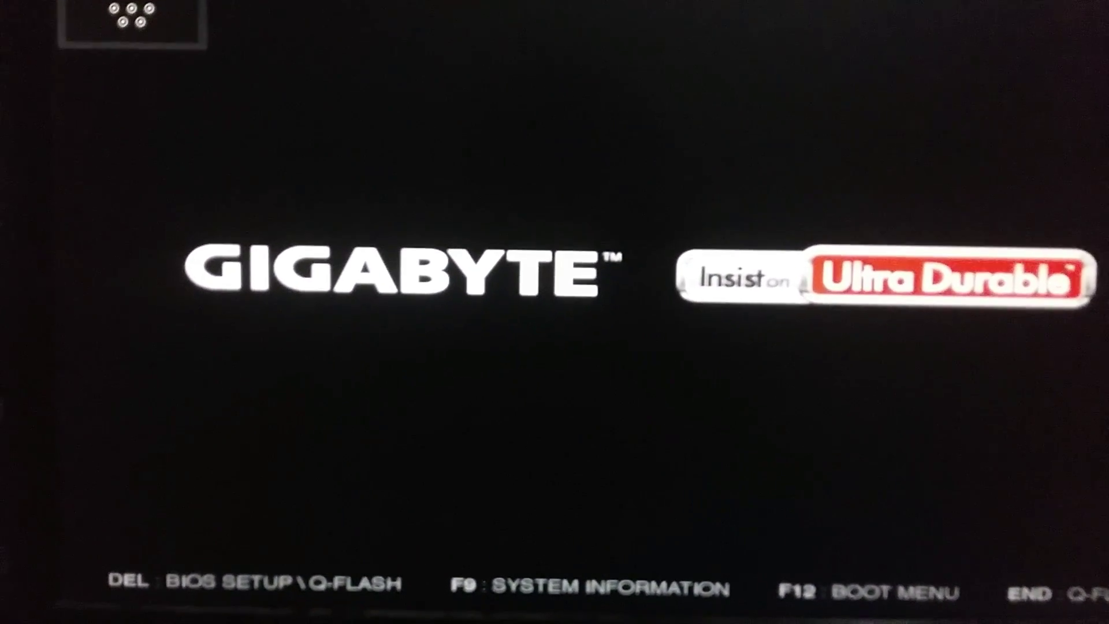
- Open the boot menu during startup and boot from UEFI: Generic Flash Disk 8.07
key(F12)
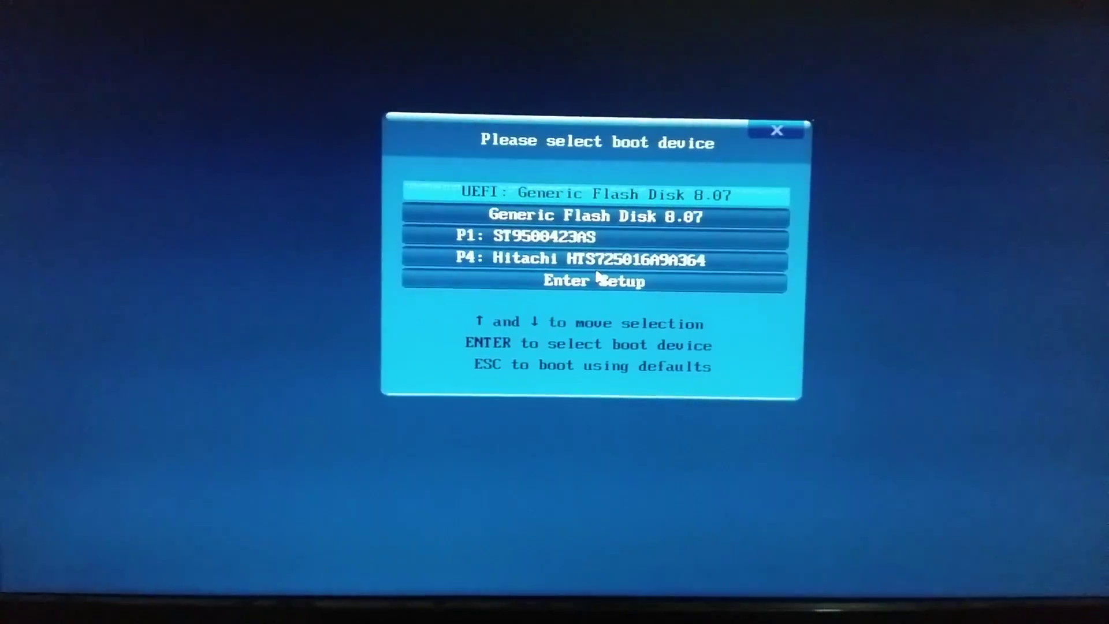
key(Return)
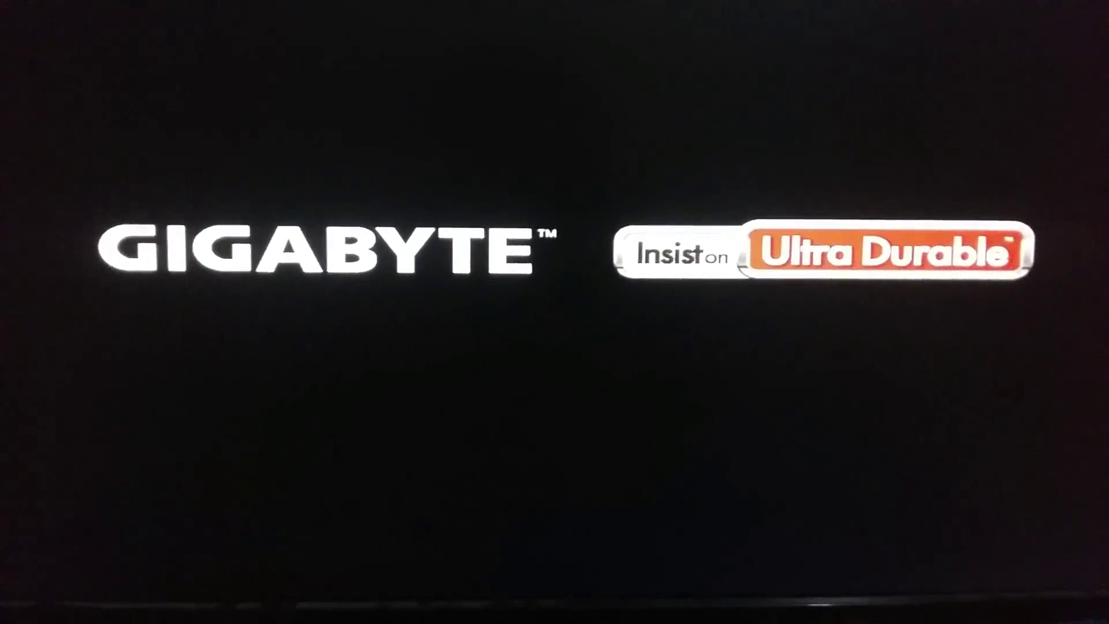